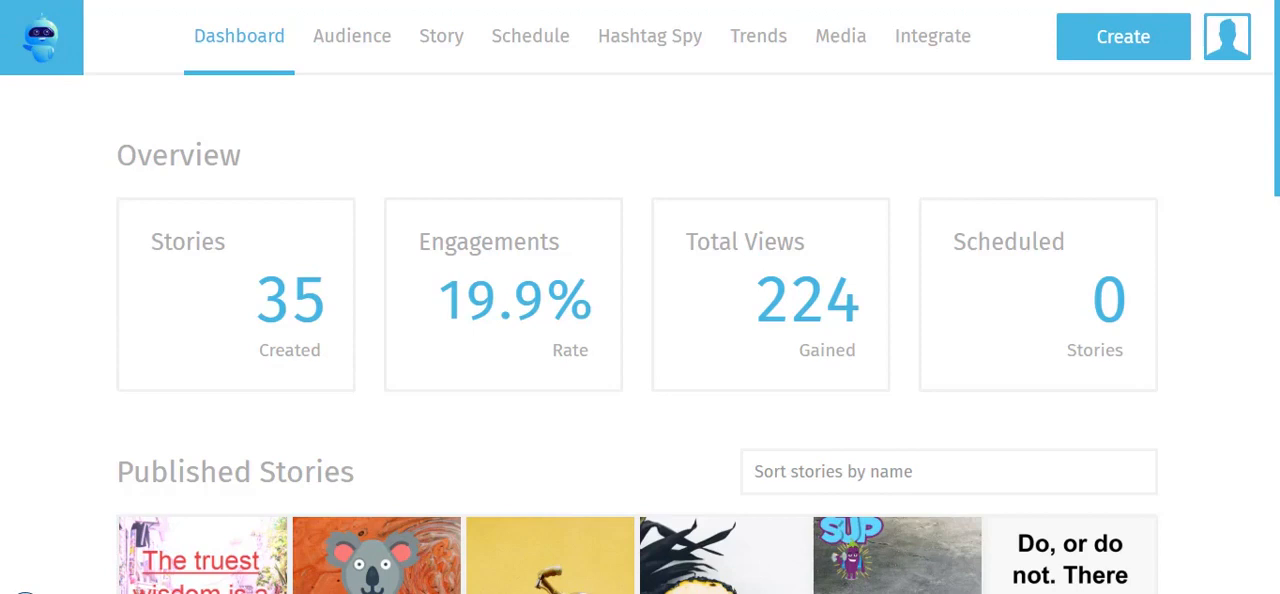
Open the audience list and look through the collected contacts' names, e-mails and phone numbers
left_click(359, 44)
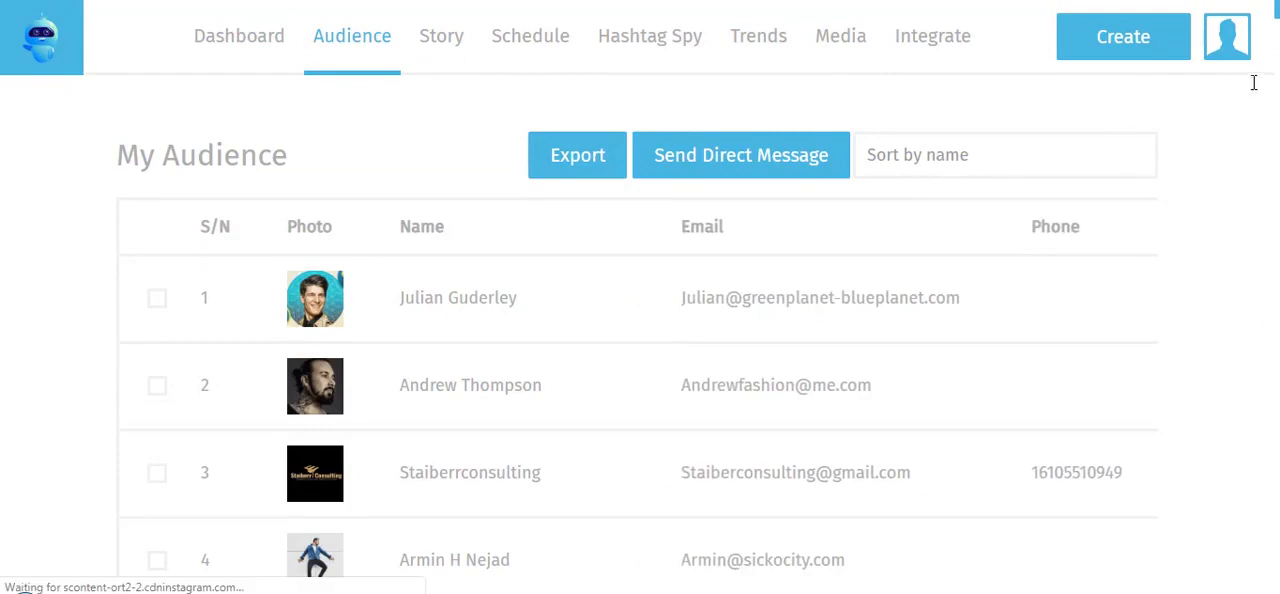
scroll(1253, 83, "down", 15)
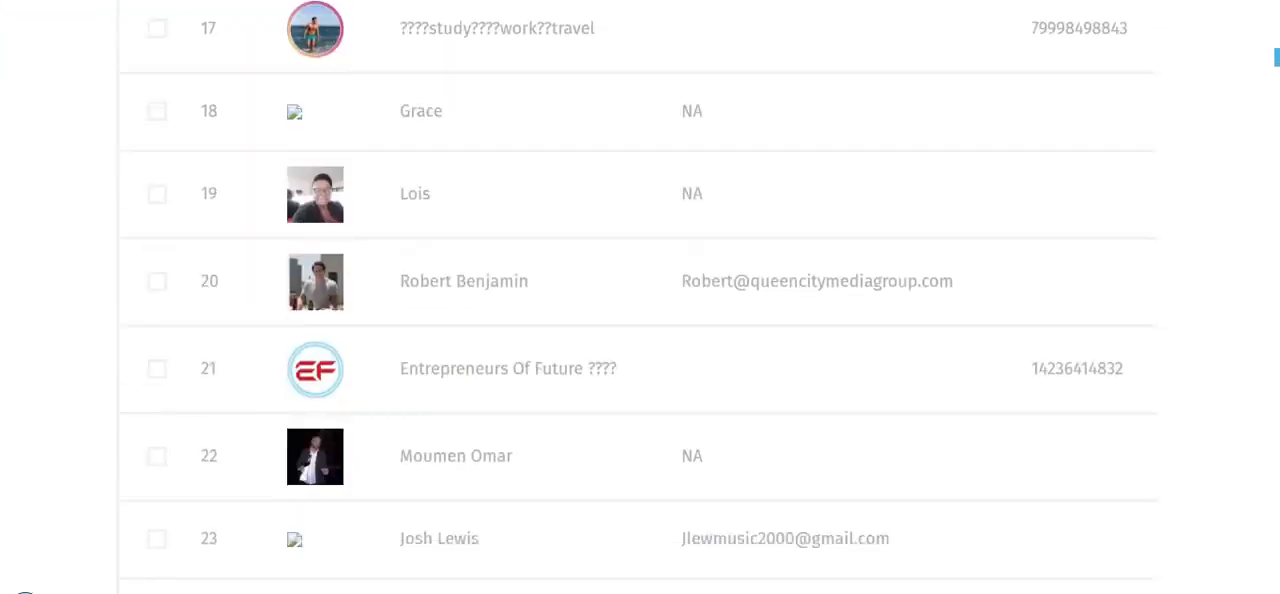
scroll(640, 300, "down", 20)
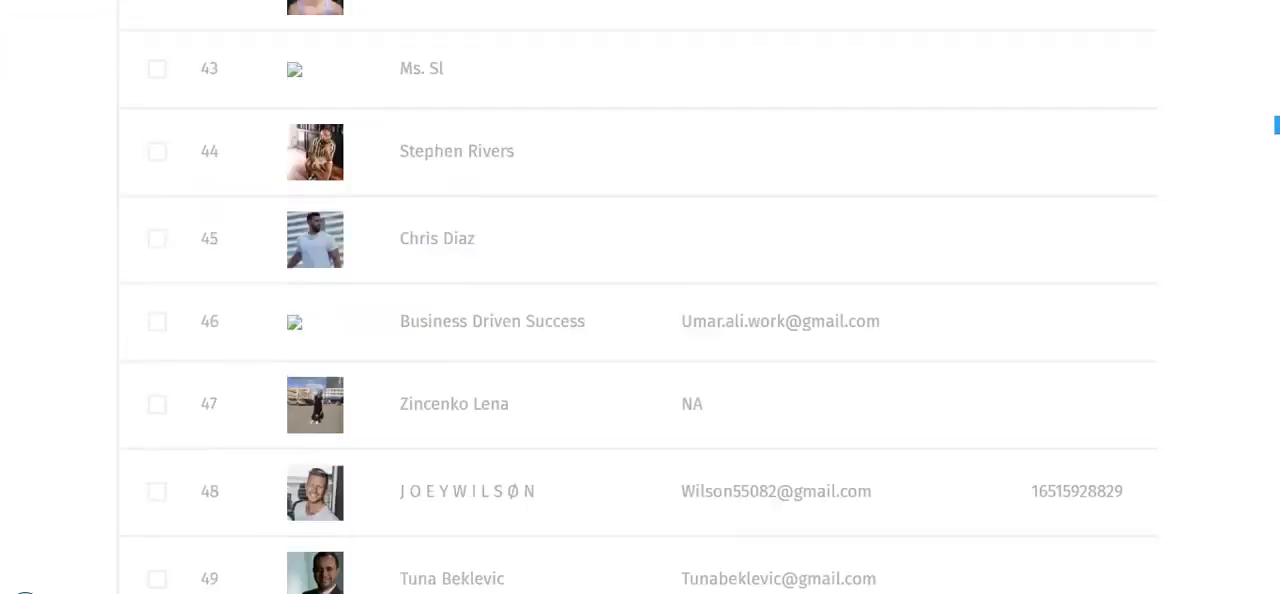
scroll(640, 300, "down", 20)
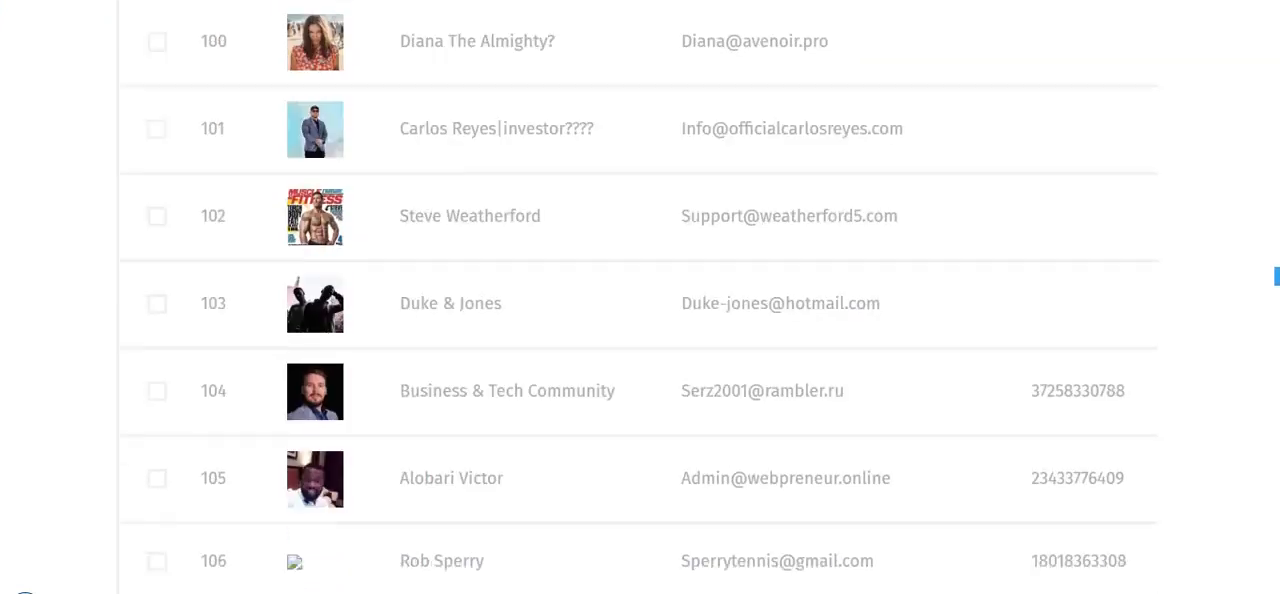
scroll(640, 300, "down", 20)
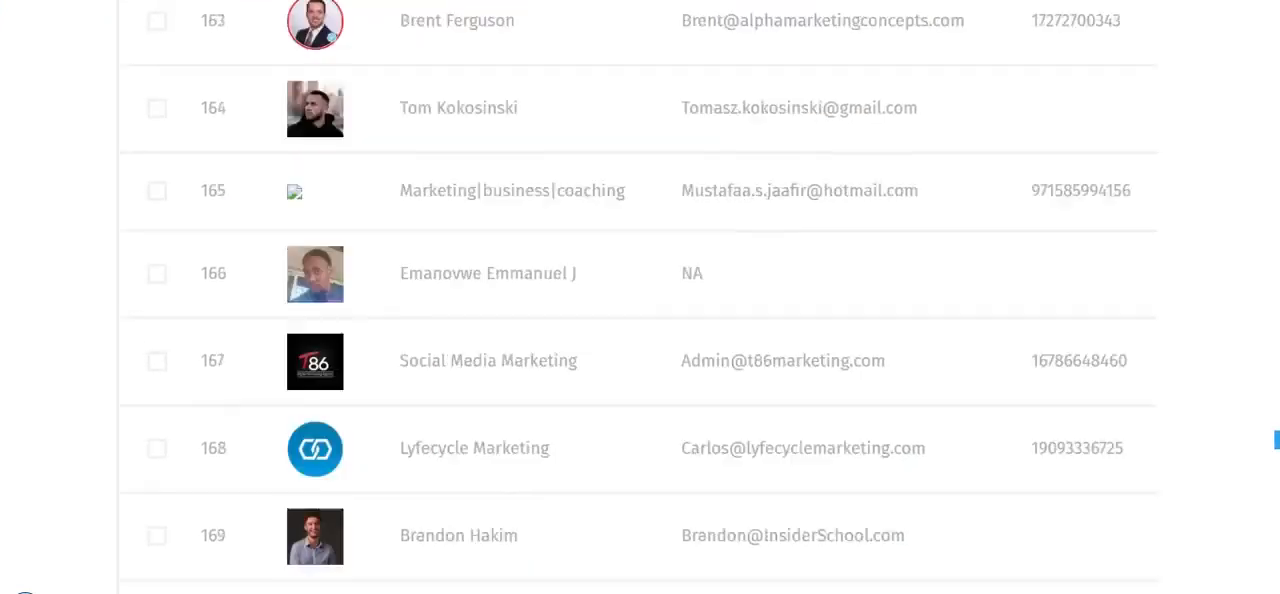
scroll(640, 300, "down", 18)
scroll(640, 300, "up", 20)
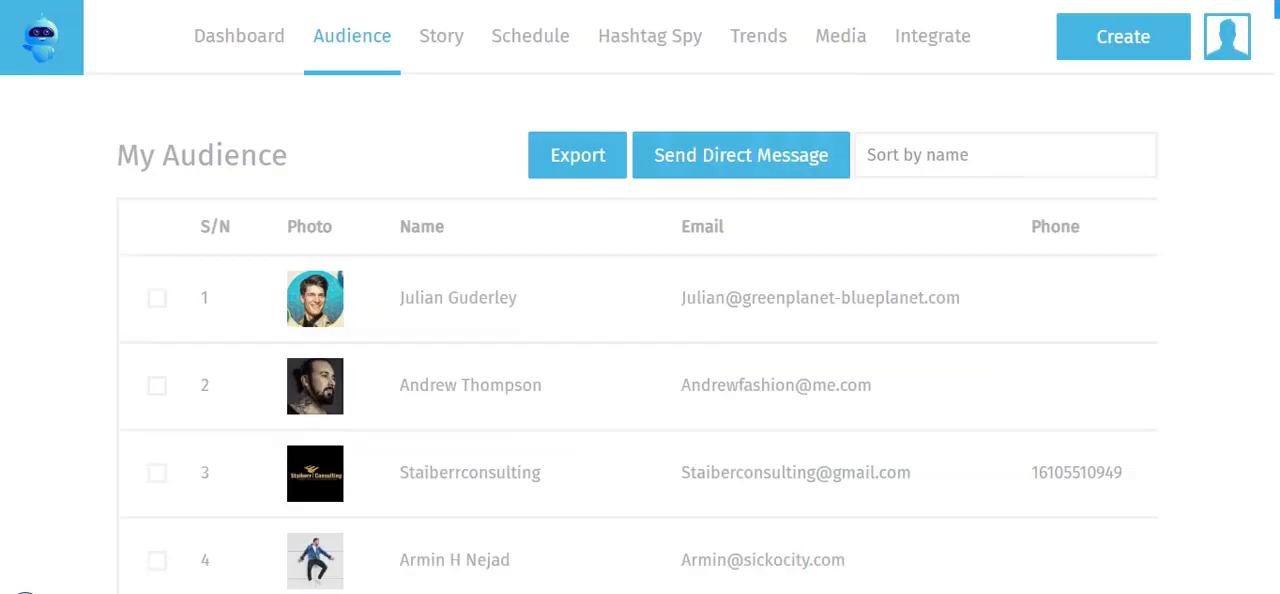
View the Story, Hashtag Spy, Trends, Media and Integrate pages one after another
left_click(458, 47)
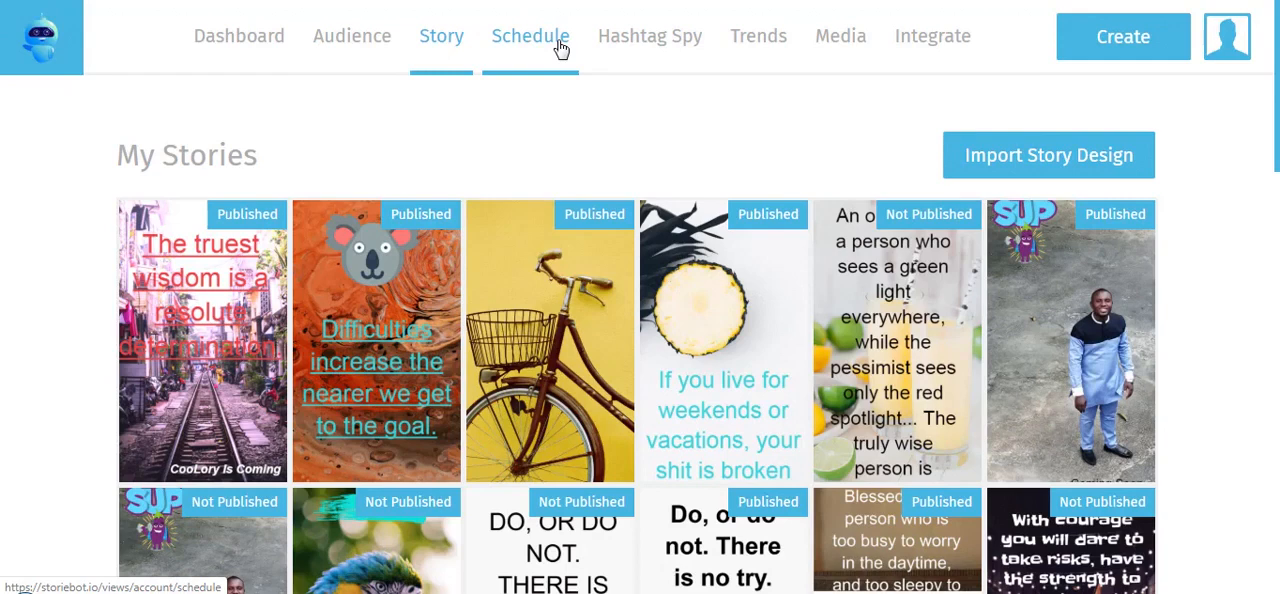
left_click(669, 55)
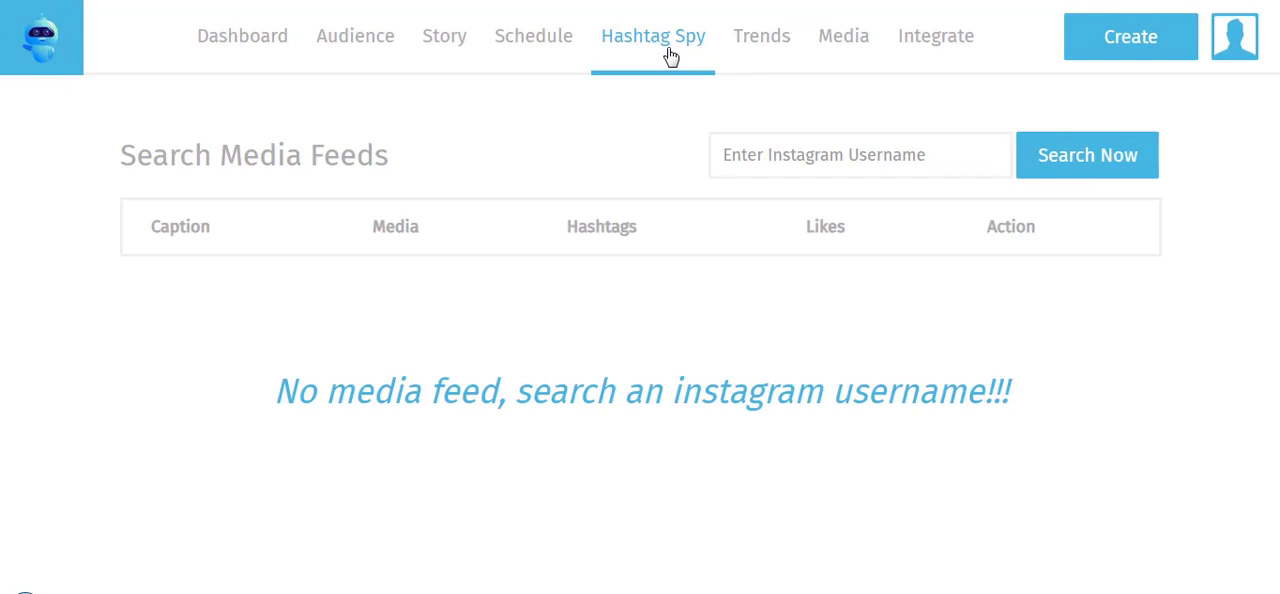
left_click(764, 48)
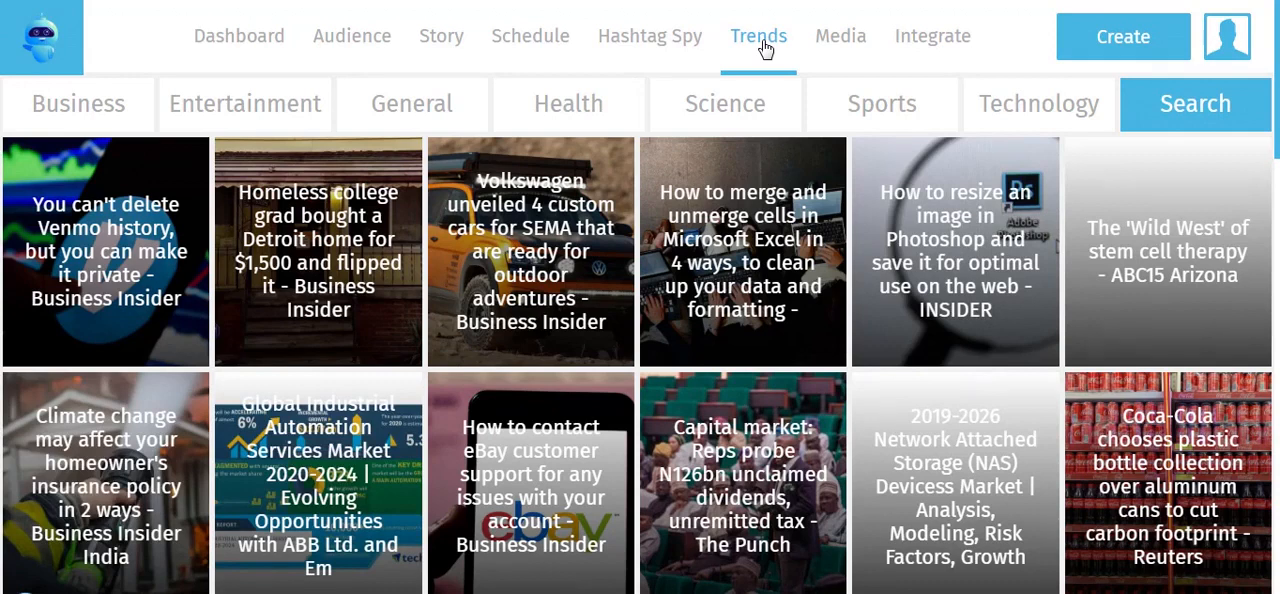
left_click(835, 45)
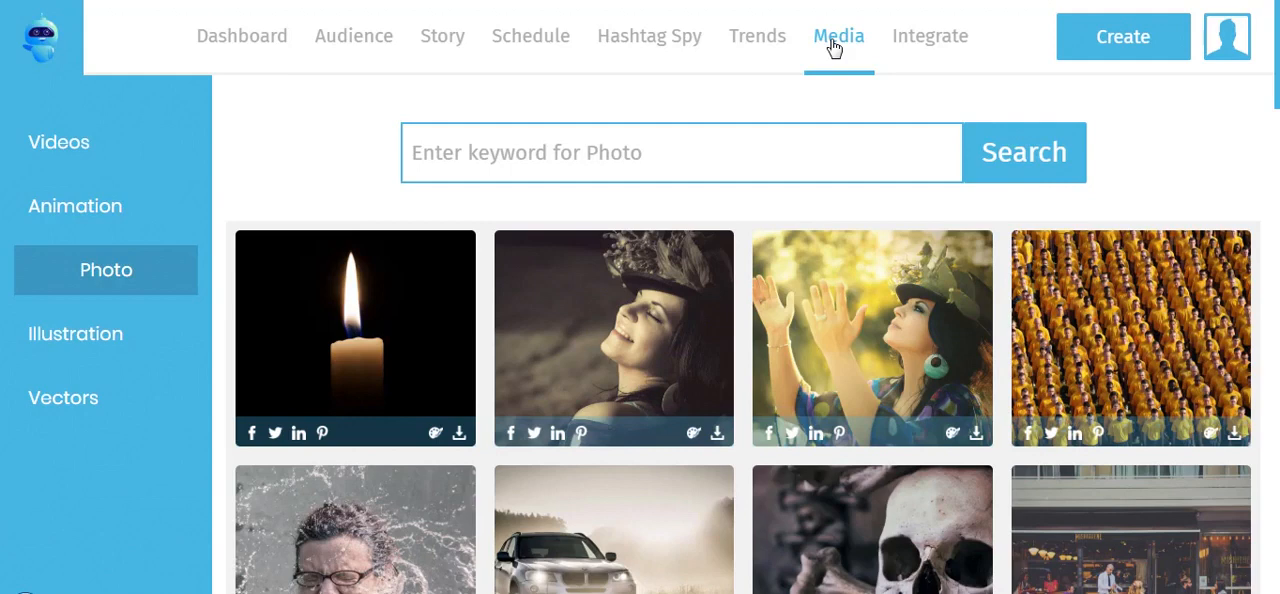
left_click(911, 48)
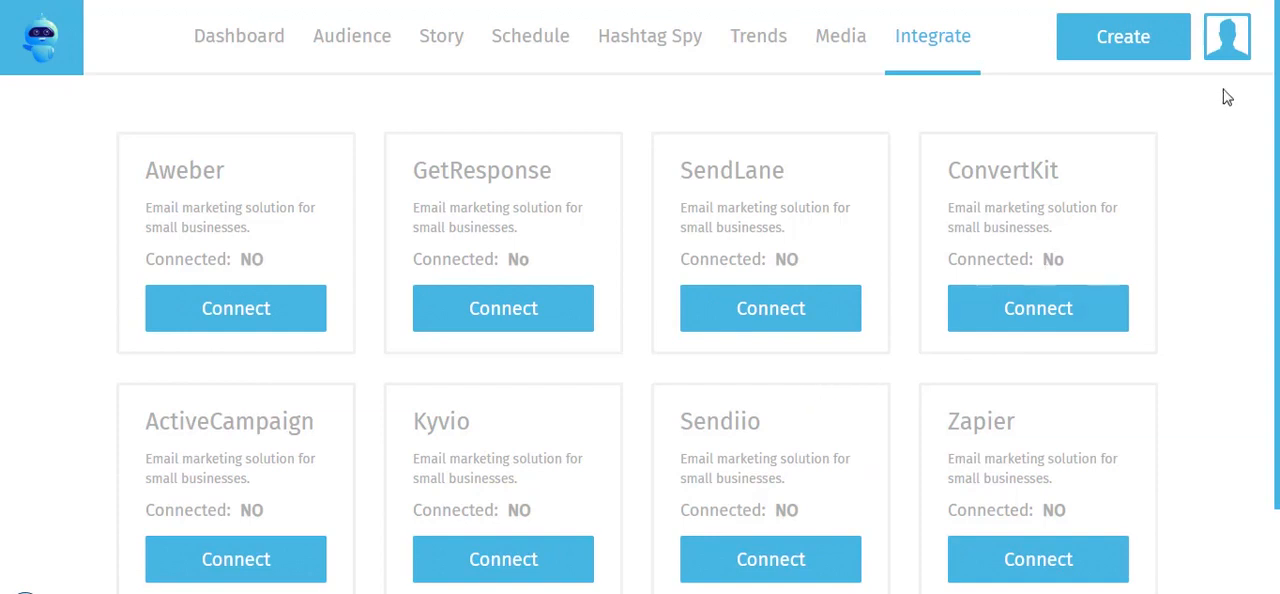
Open the account's Connect page and look over the Instagram access token form
left_click(1230, 37)
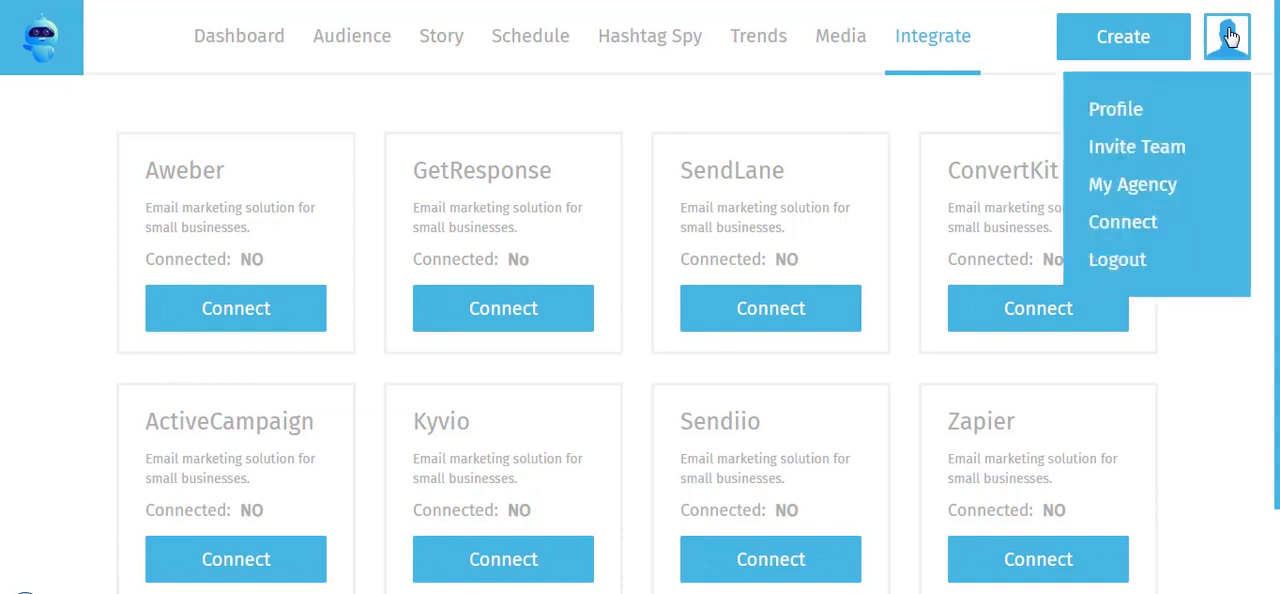
left_click(1114, 236)
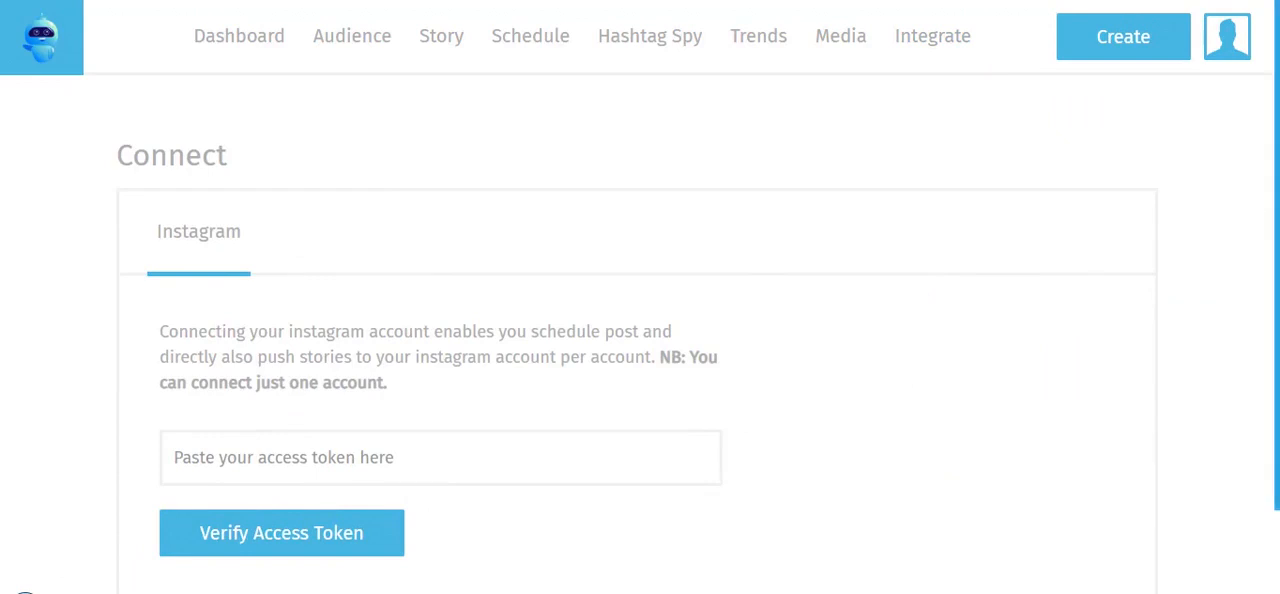
scroll(1277, 210, "down", 1)
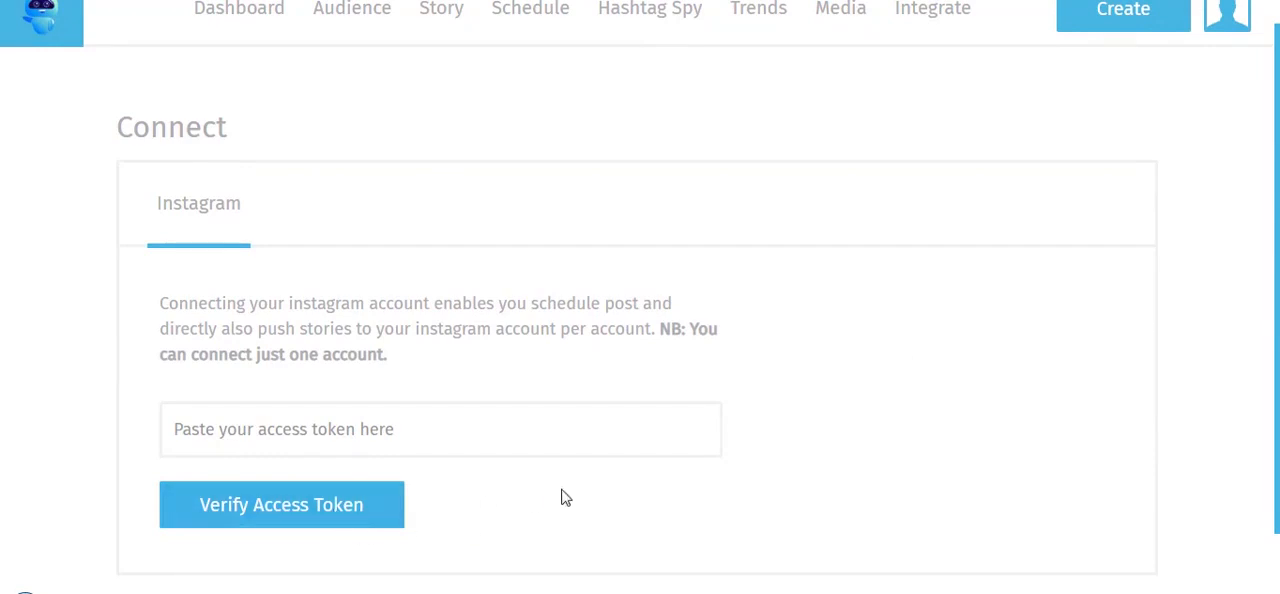
scroll(1277, 300, "up", 1)
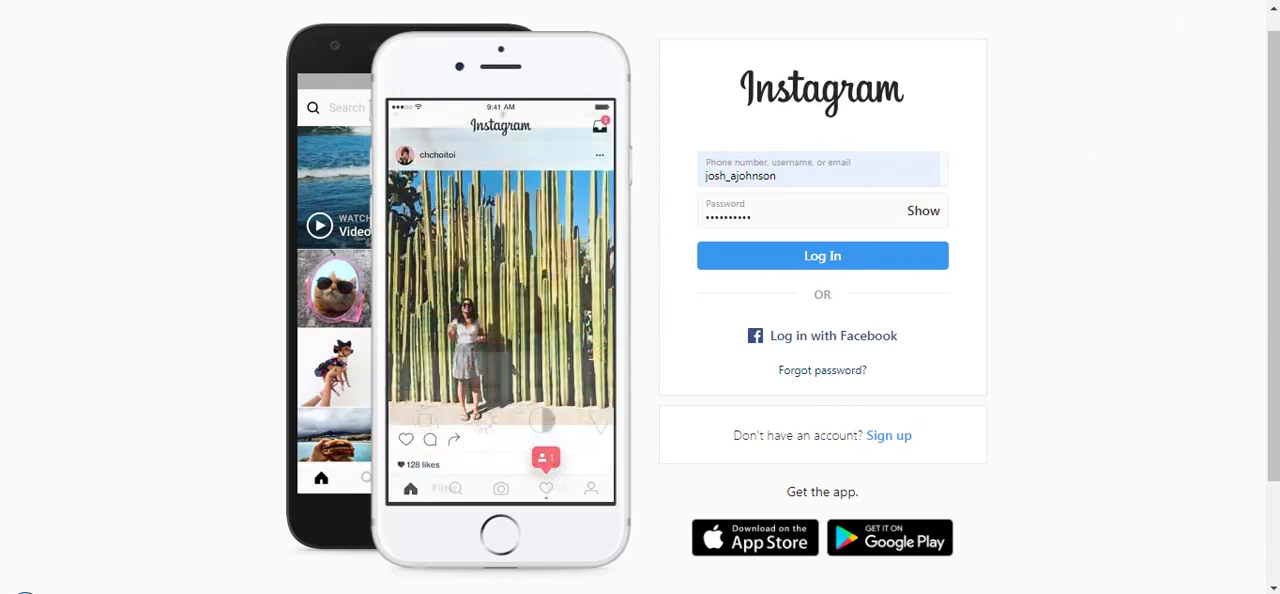
Switch to Instagram, log in with the prefilled credentials and copy the access token generated by the StorieBot extension
left_click(1188, 0)
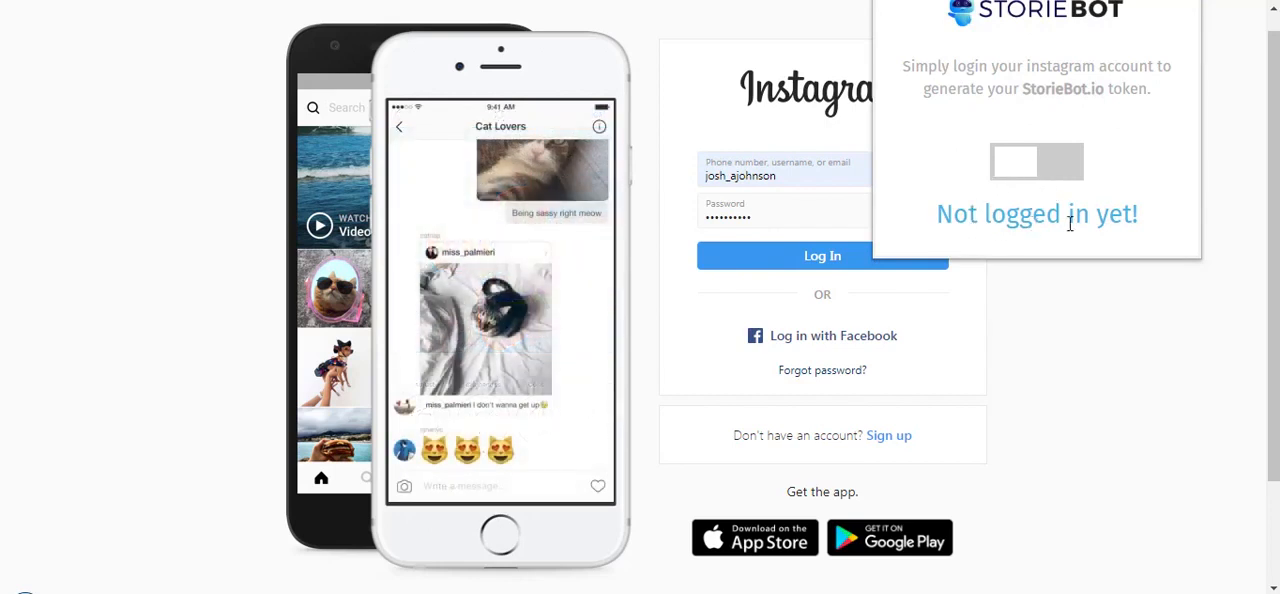
left_click(813, 258)
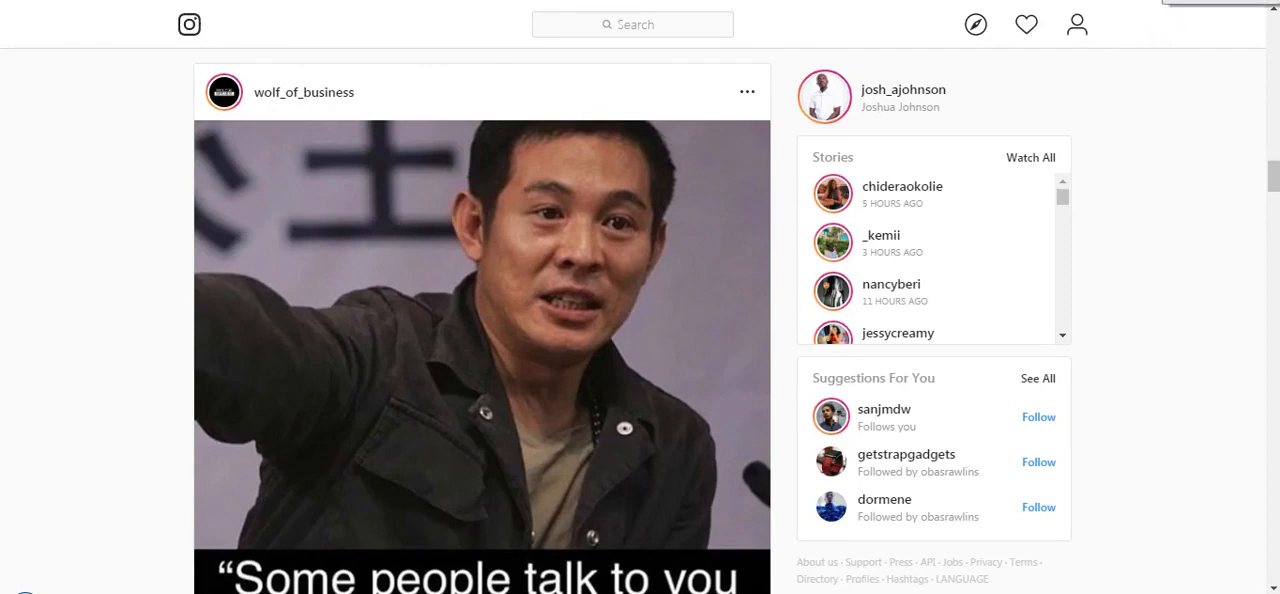
left_click(1186, 0)
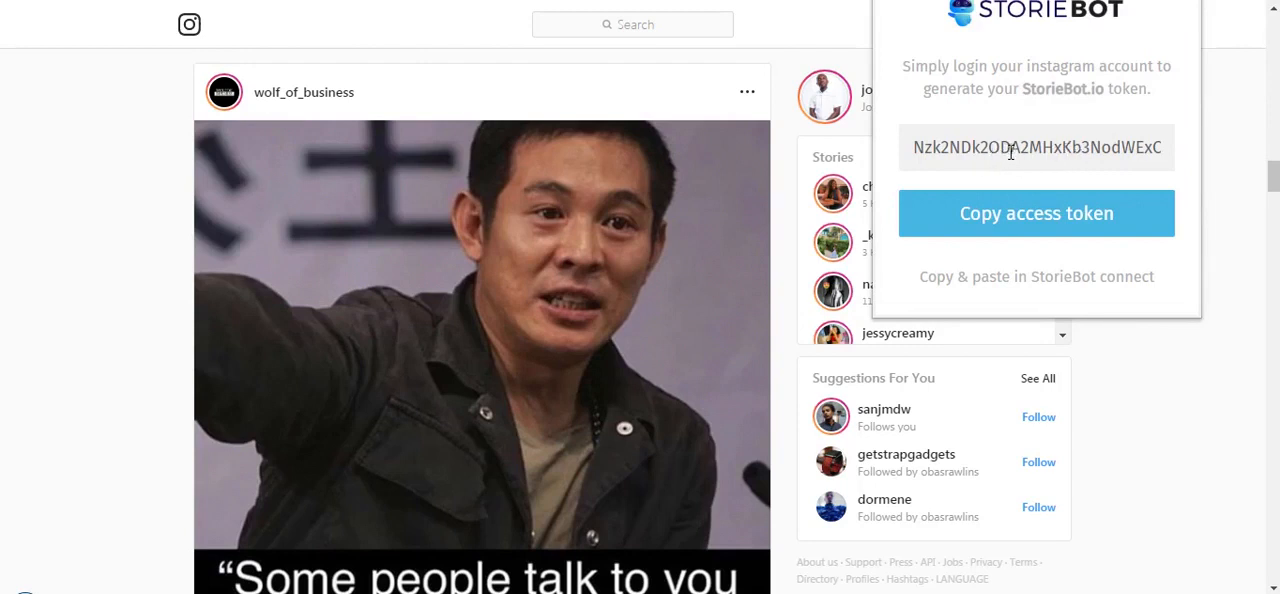
left_click(1012, 228)
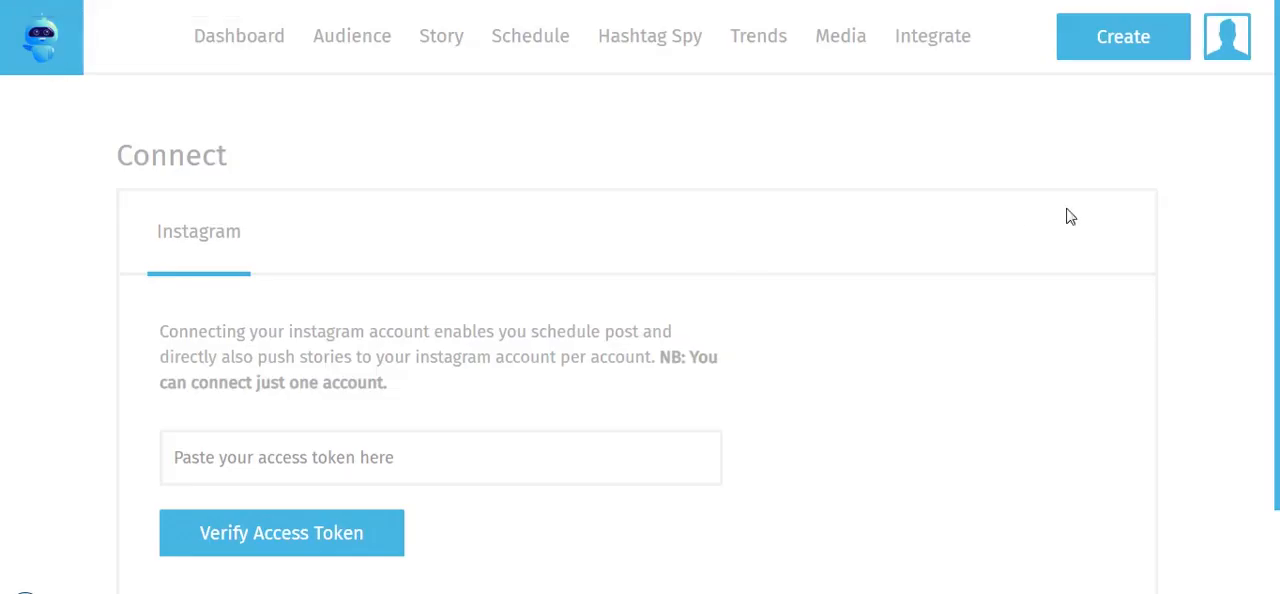
Back in StorieBot, paste the access token into the Instagram connection form and verify it
scroll(998, 303, "down", 1)
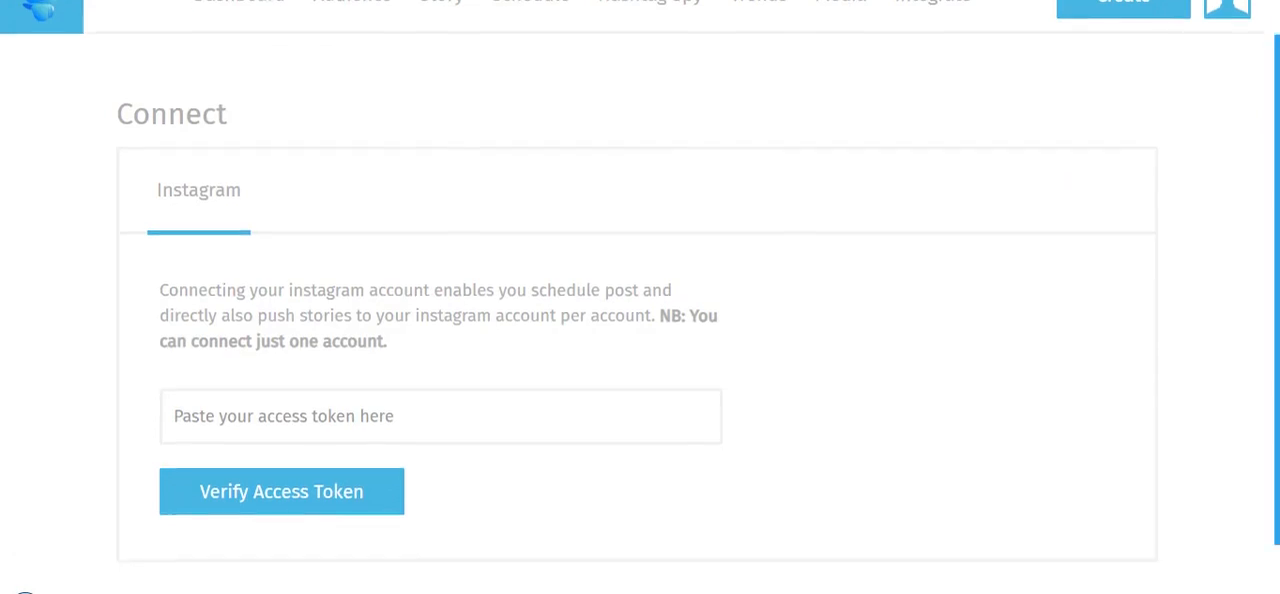
left_click(523, 397)
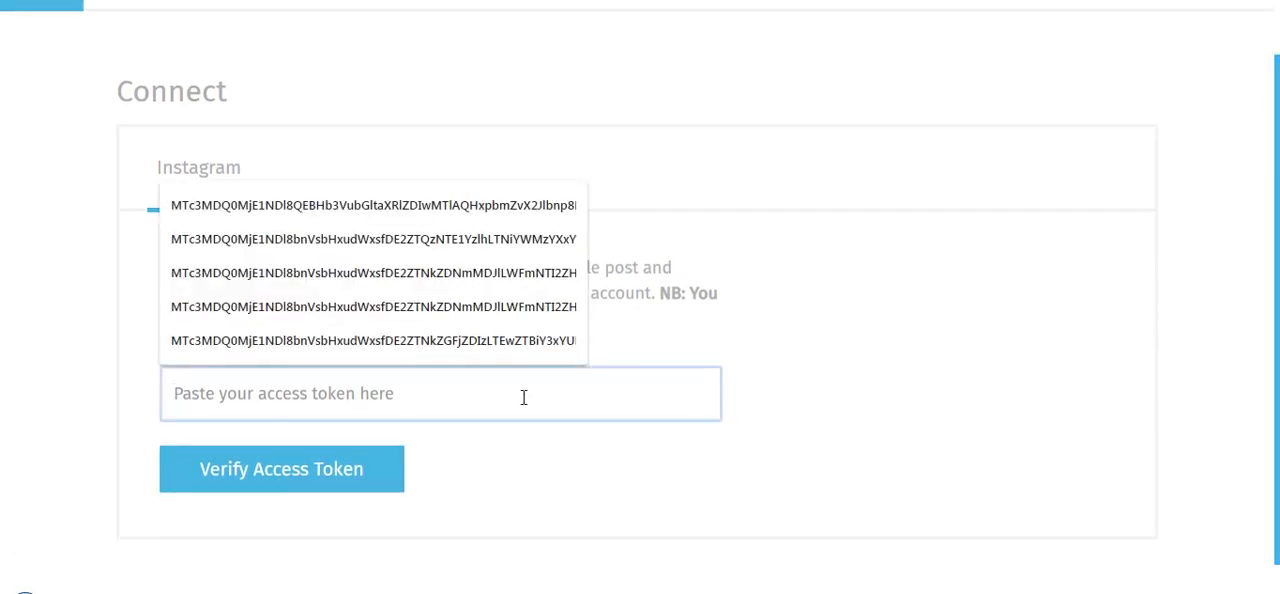
key("ctrl+v")
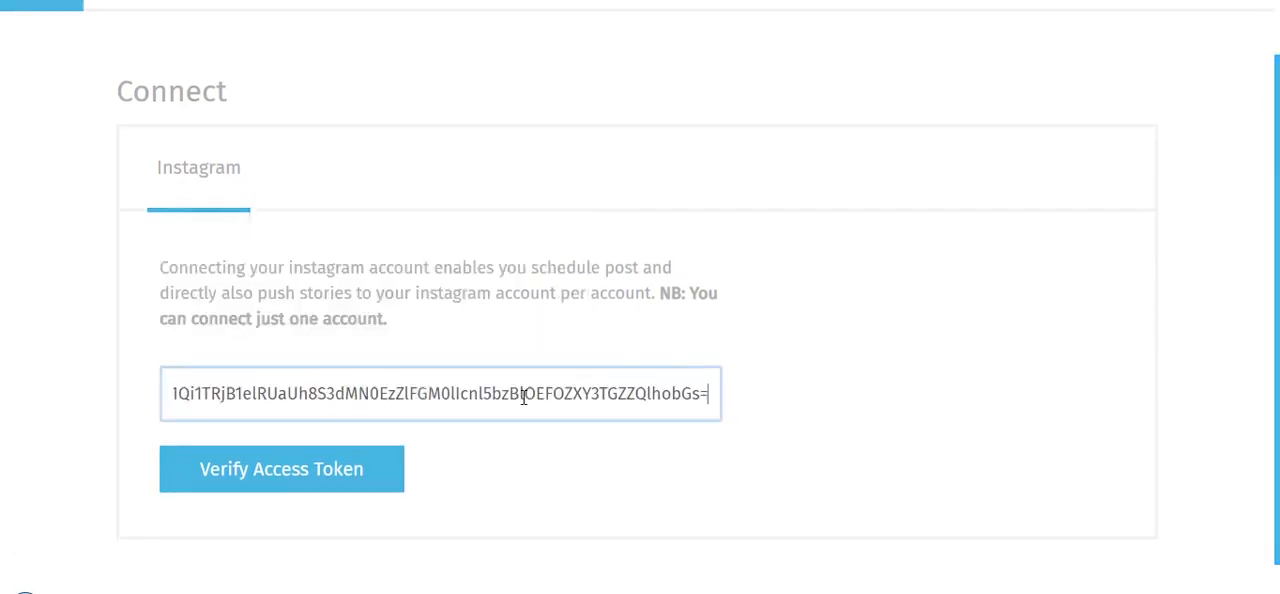
left_click(352, 473)
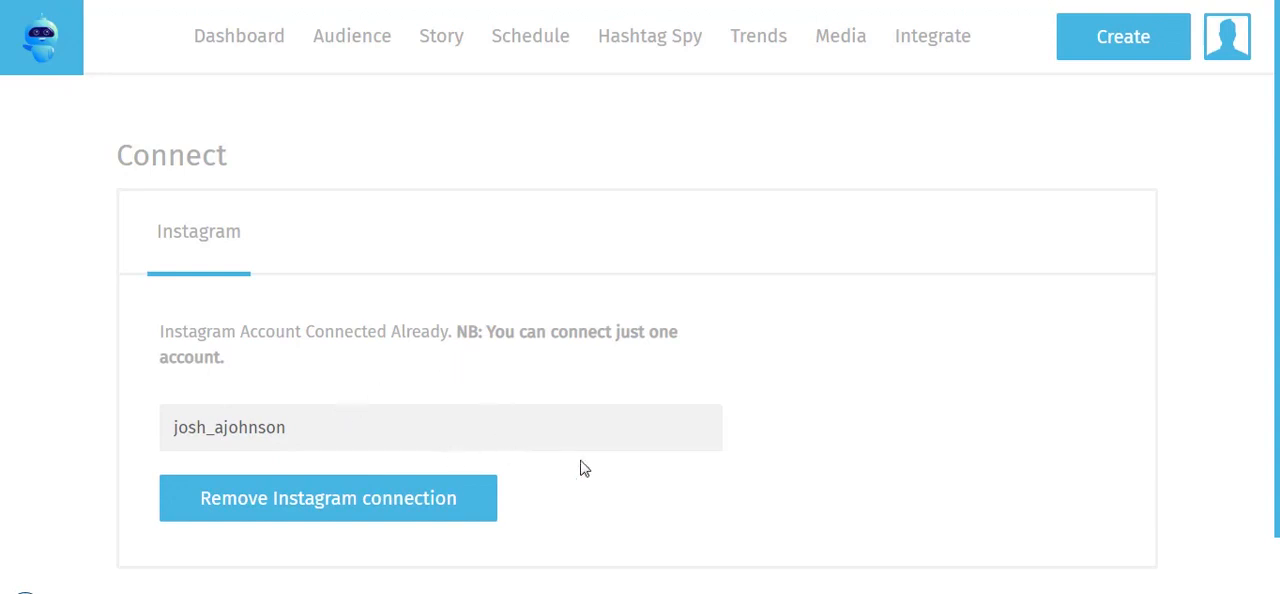
scroll(640, 300, "down", 1)
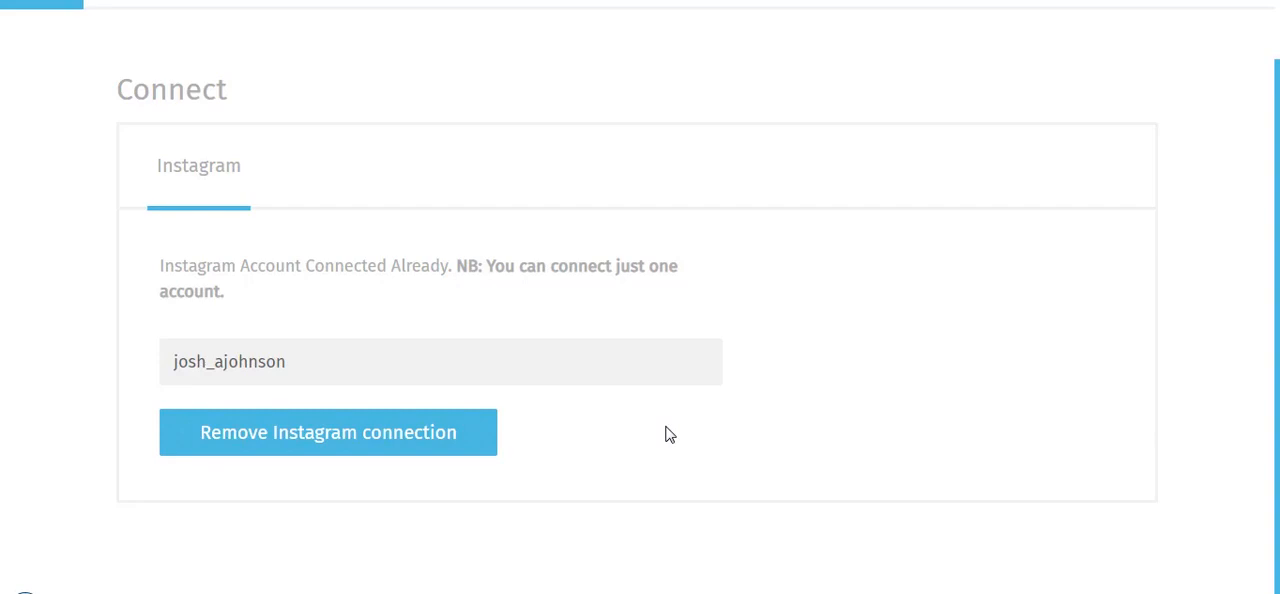
scroll(866, 426, "up", 1)
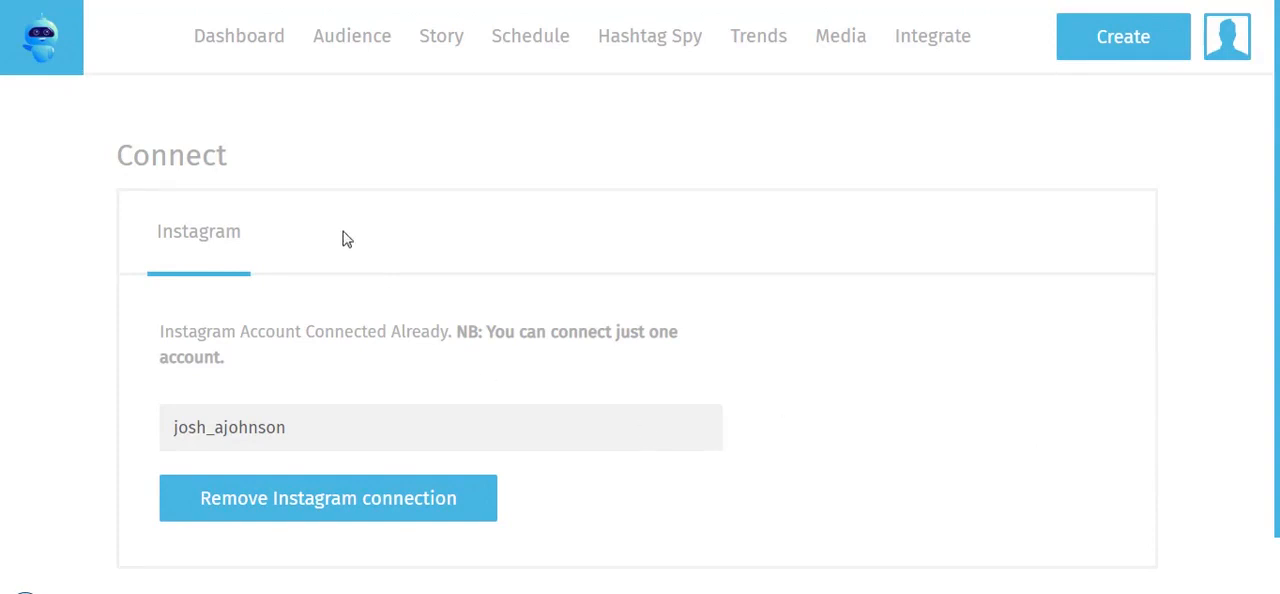
Return to the dashboard and open the summary of published story number 12
left_click(247, 46)
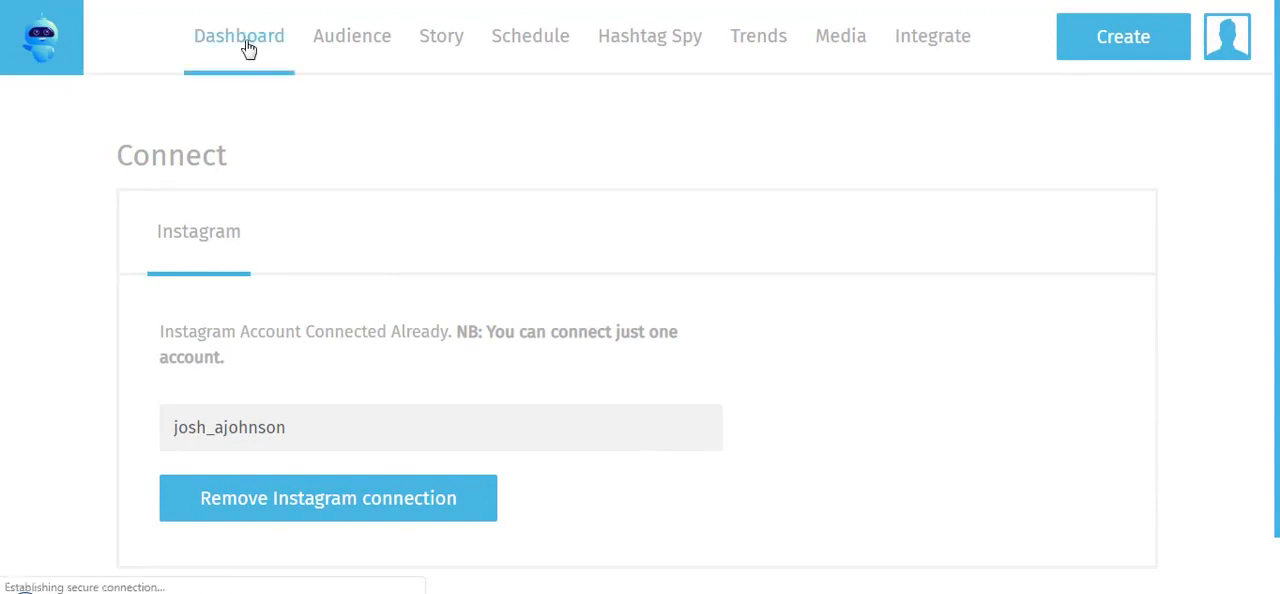
scroll(640, 380, "down", 4)
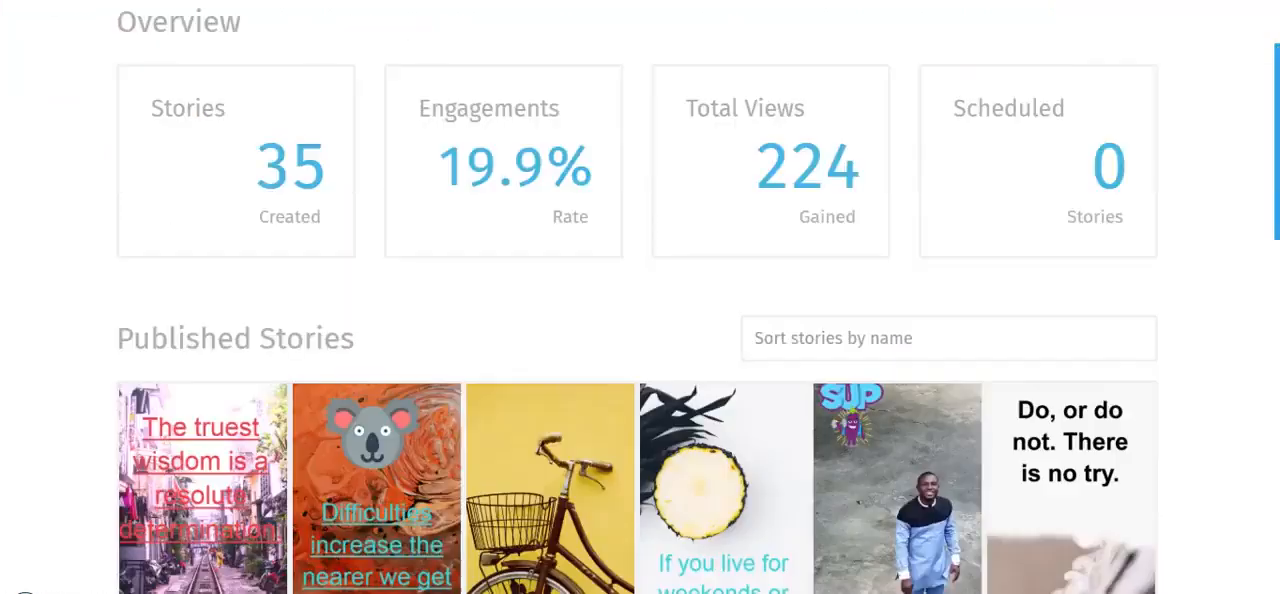
scroll(640, 300, "down", 4)
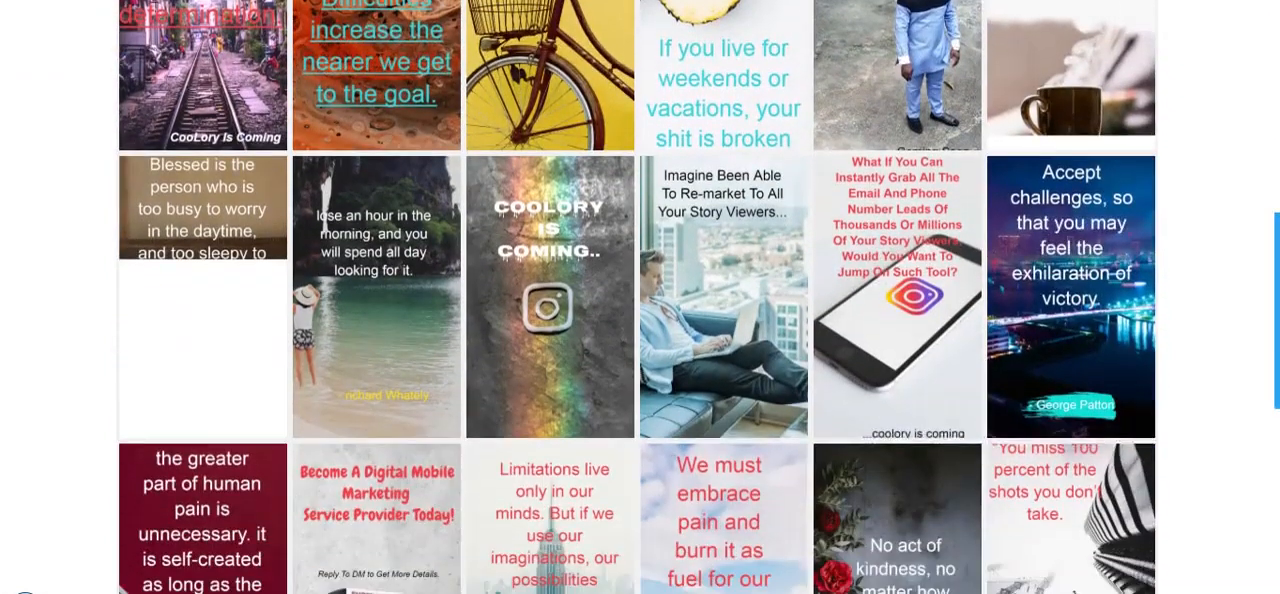
scroll(737, 240, "down", 1)
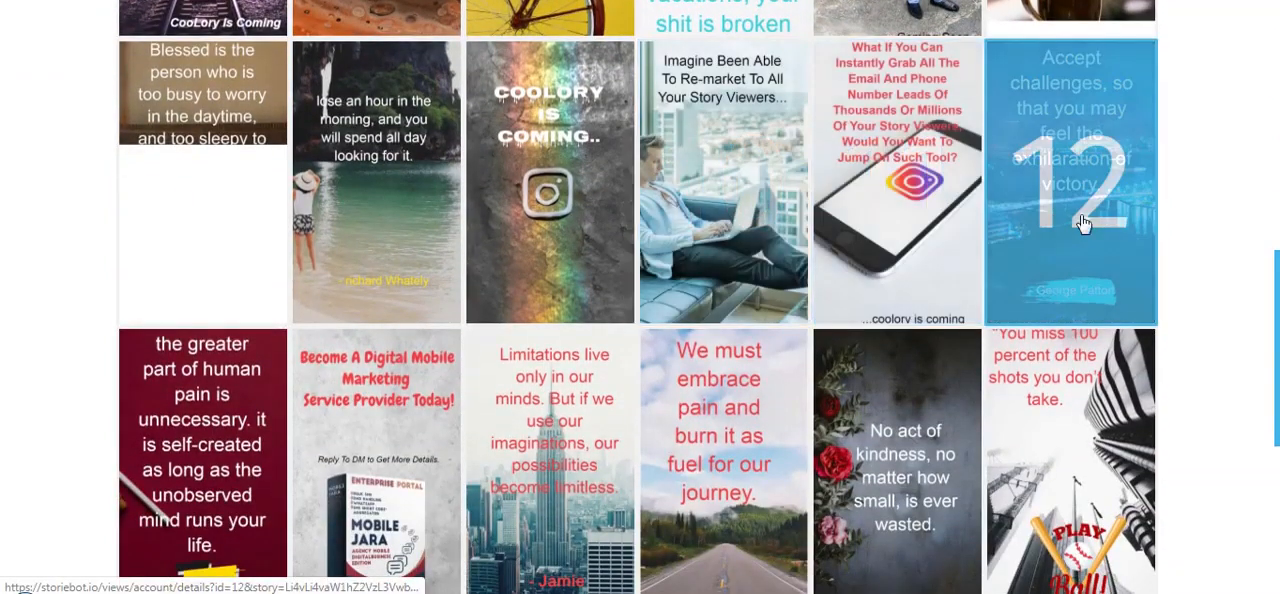
left_click(1082, 217)
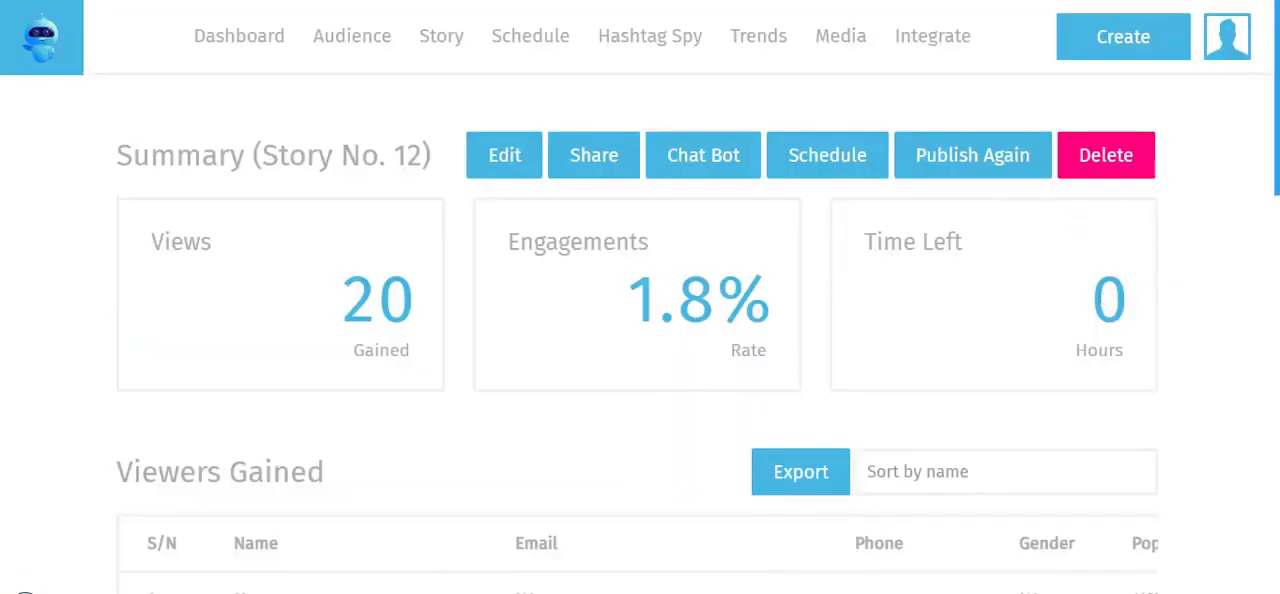
Examine the story's views, engagement rate and the contact details in its Viewers Gained list
scroll(1276, 128, "down", 2)
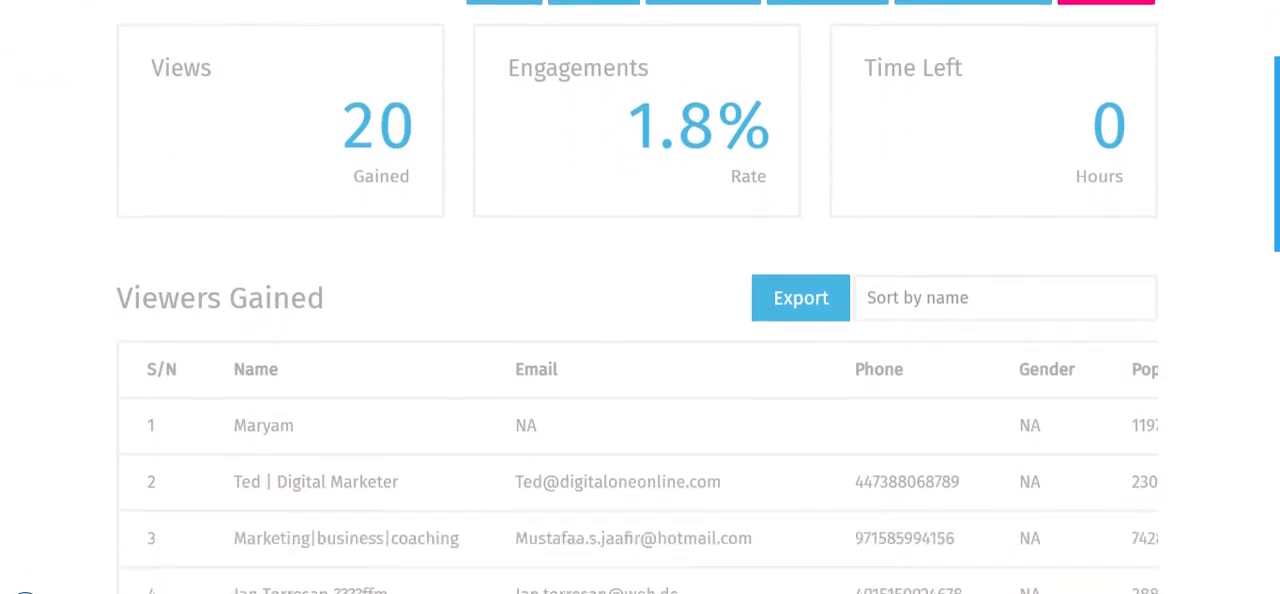
scroll(640, 300, "down", 2)
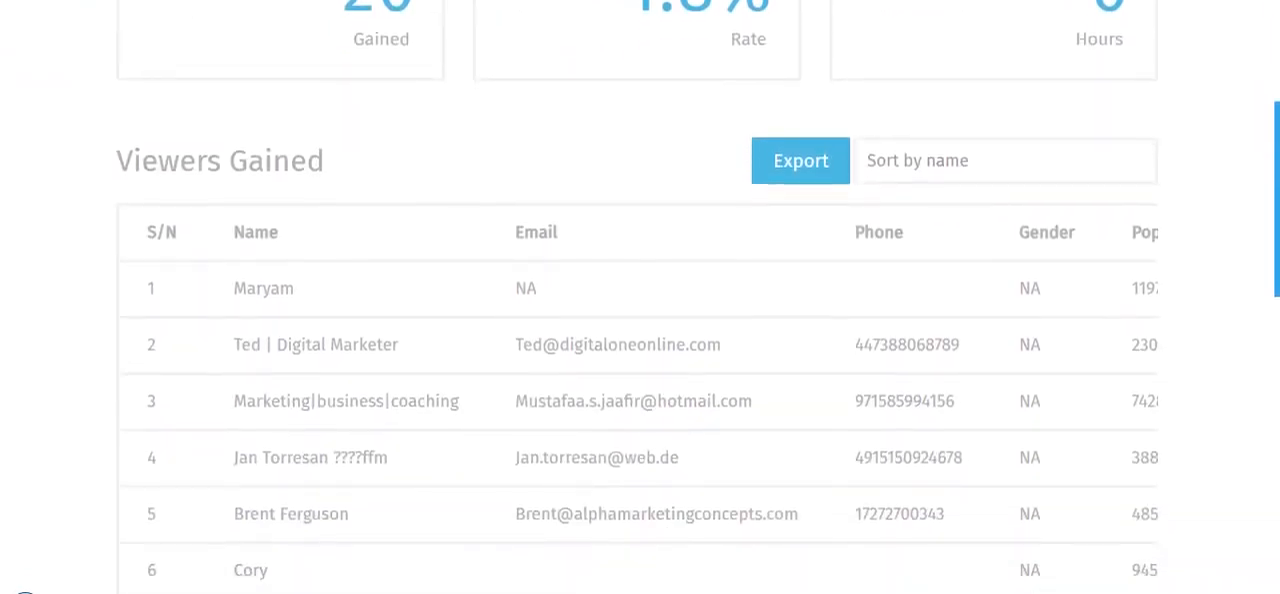
scroll(640, 300, "down", 4)
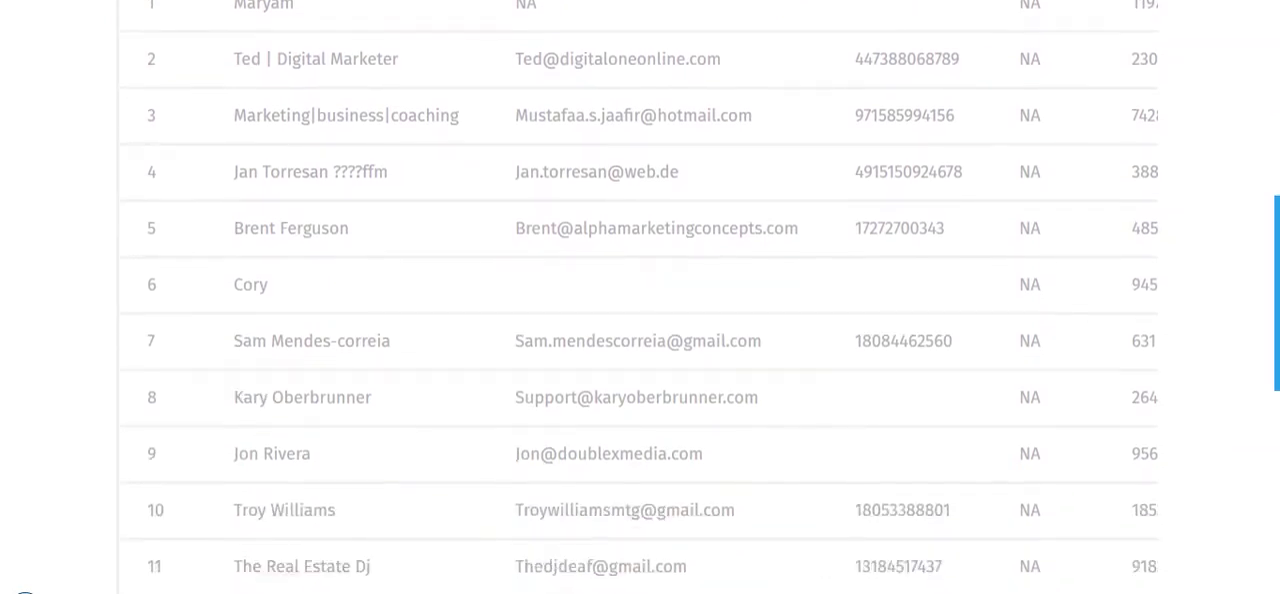
scroll(640, 300, "down", 7)
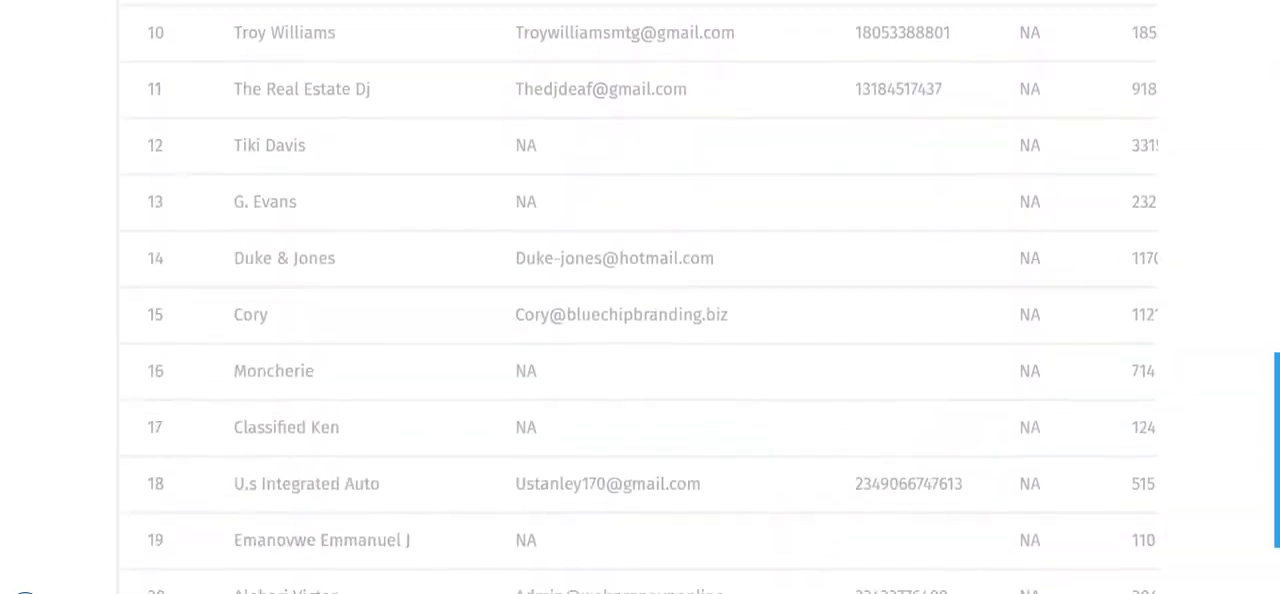
scroll(640, 300, "down", 2)
scroll(640, 300, "up", 15)
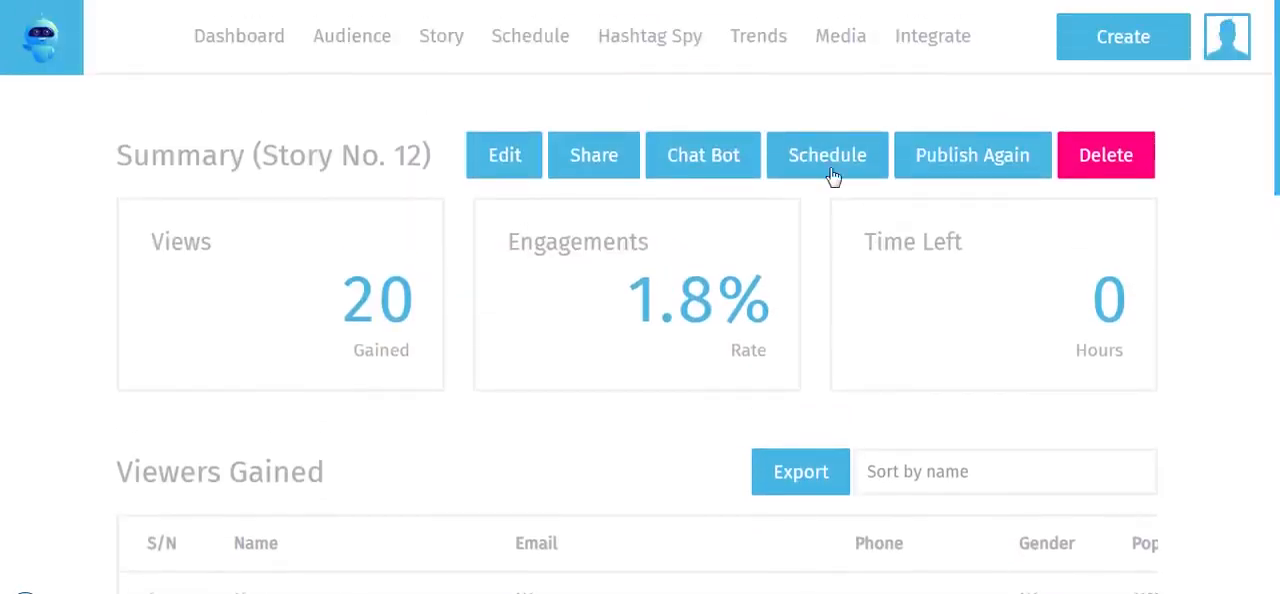
Return to the dashboard, open the summary of published story number 14 and examine its Viewers Gained list
left_click(233, 44)
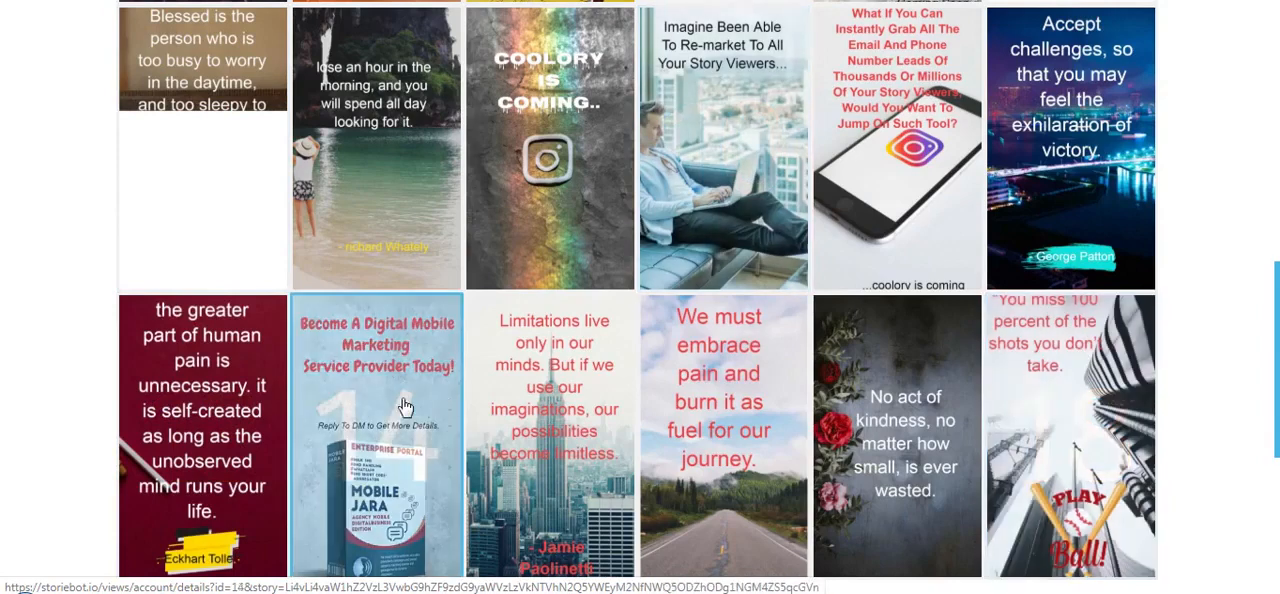
left_click(349, 405)
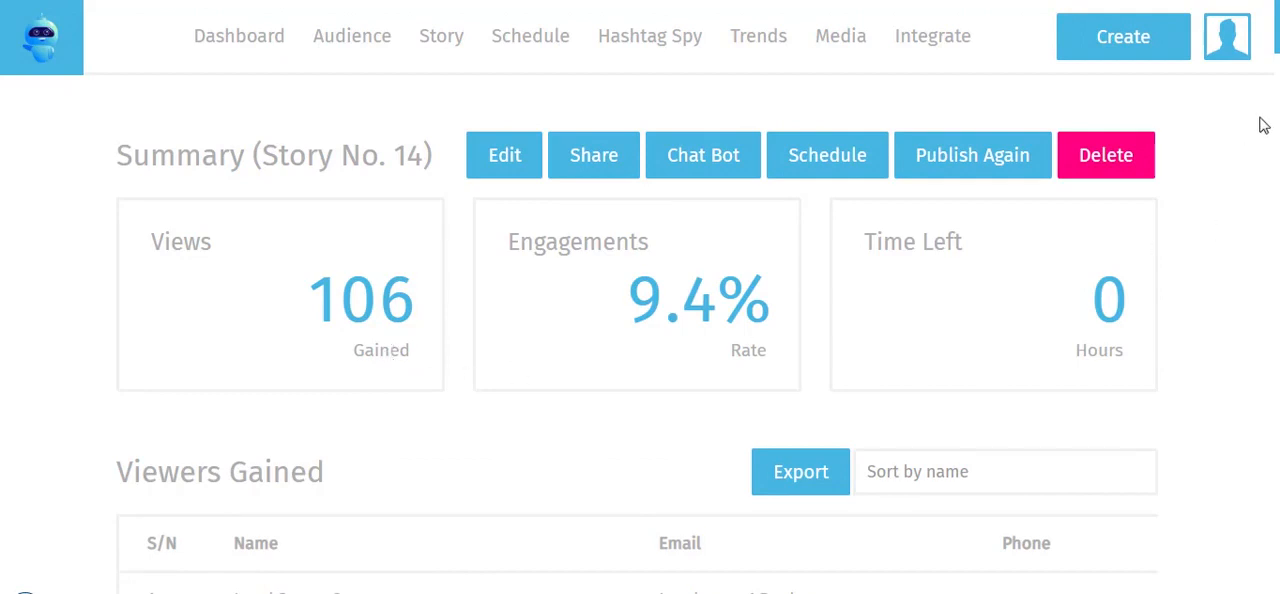
scroll(640, 300, "down", 9)
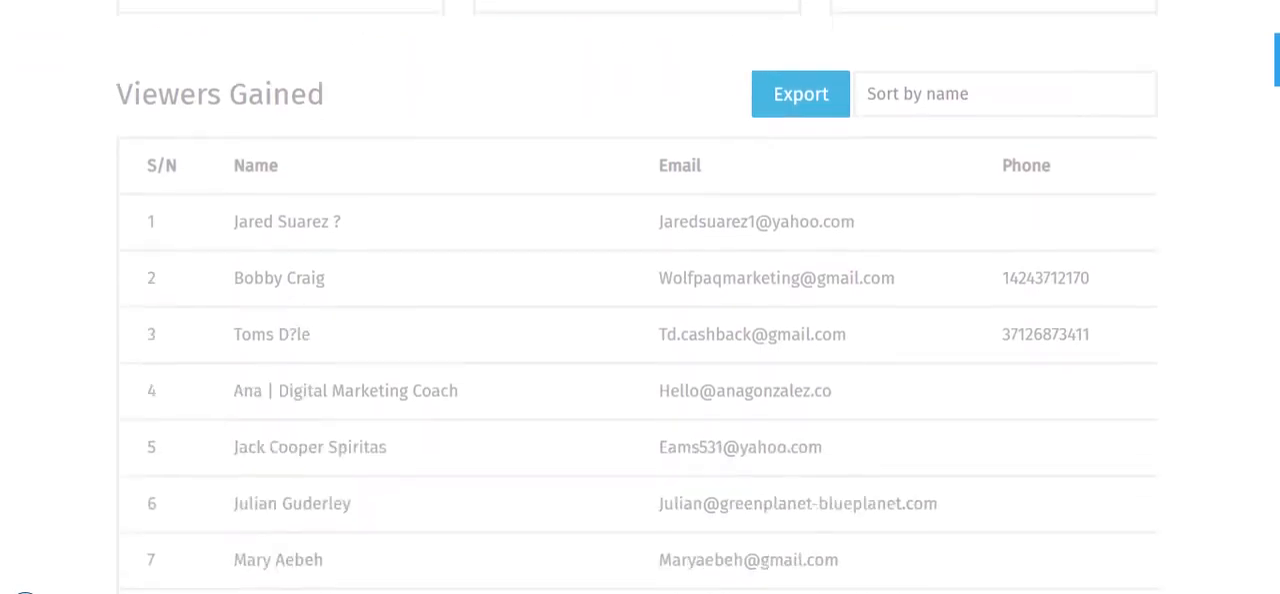
scroll(640, 300, "down", 10)
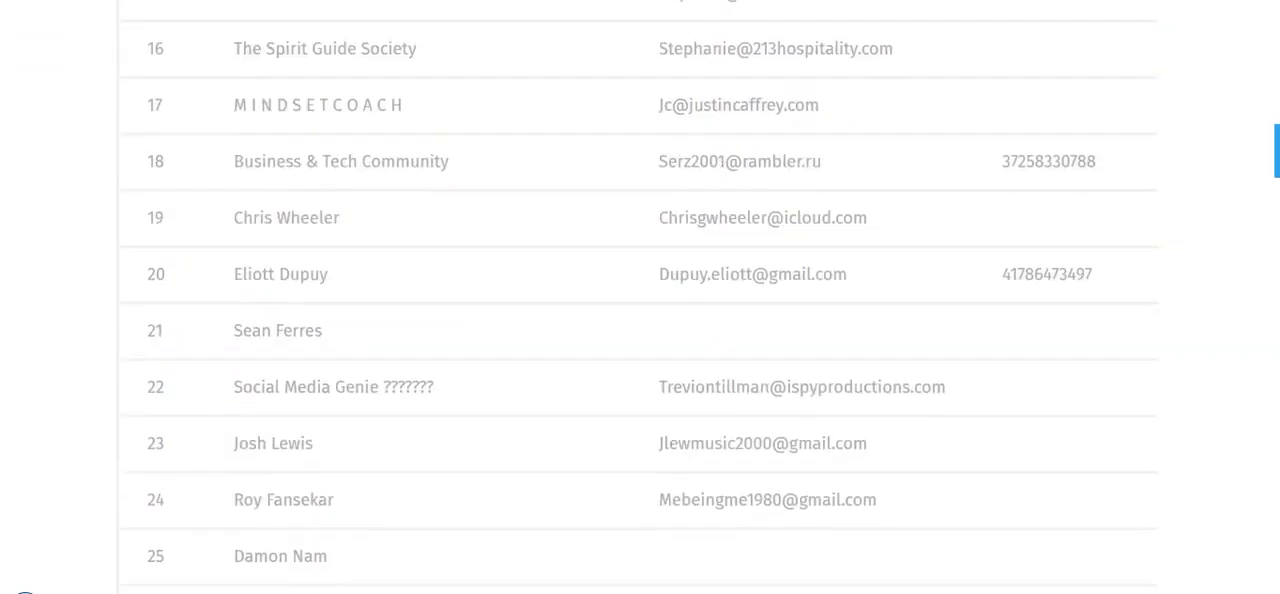
scroll(640, 300, "down", 20)
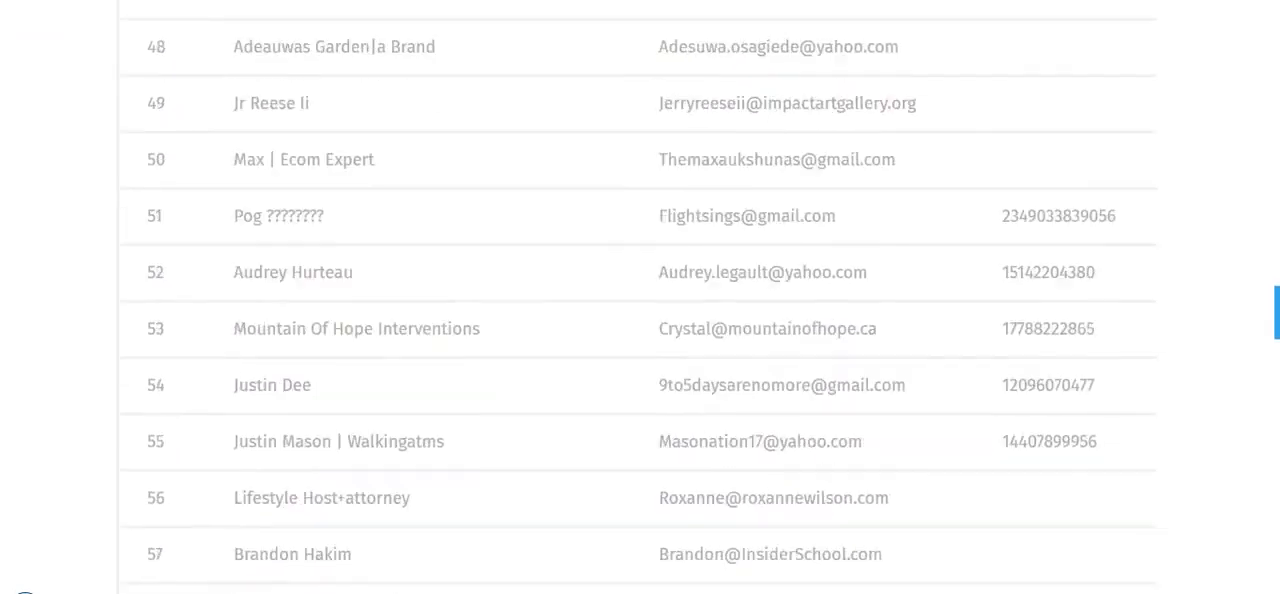
scroll(640, 300, "down", 4)
scroll(640, 300, "up", 20)
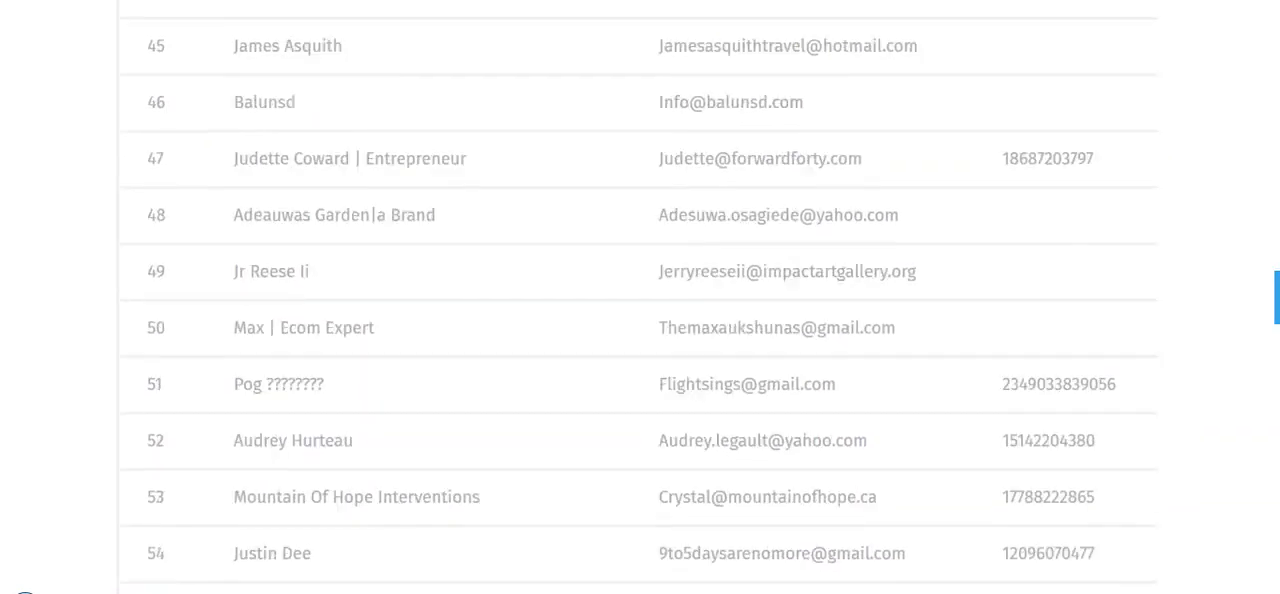
scroll(640, 300, "up", 2)
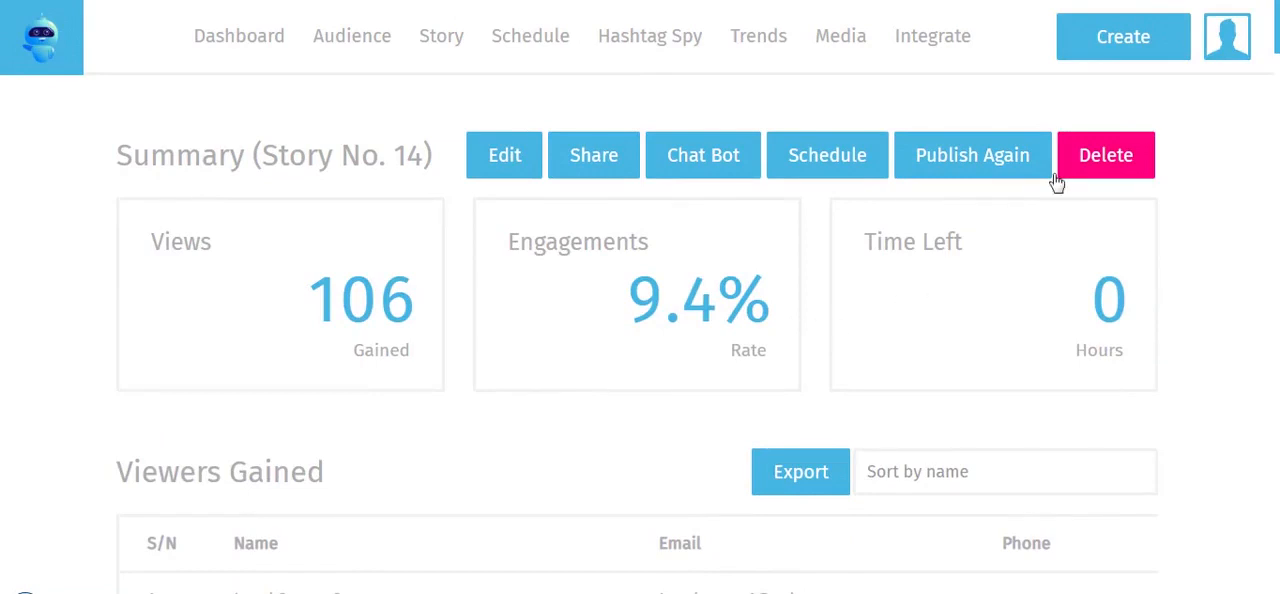
Start creating a new story design from scratch and open the collection of background images
left_click(1128, 52)
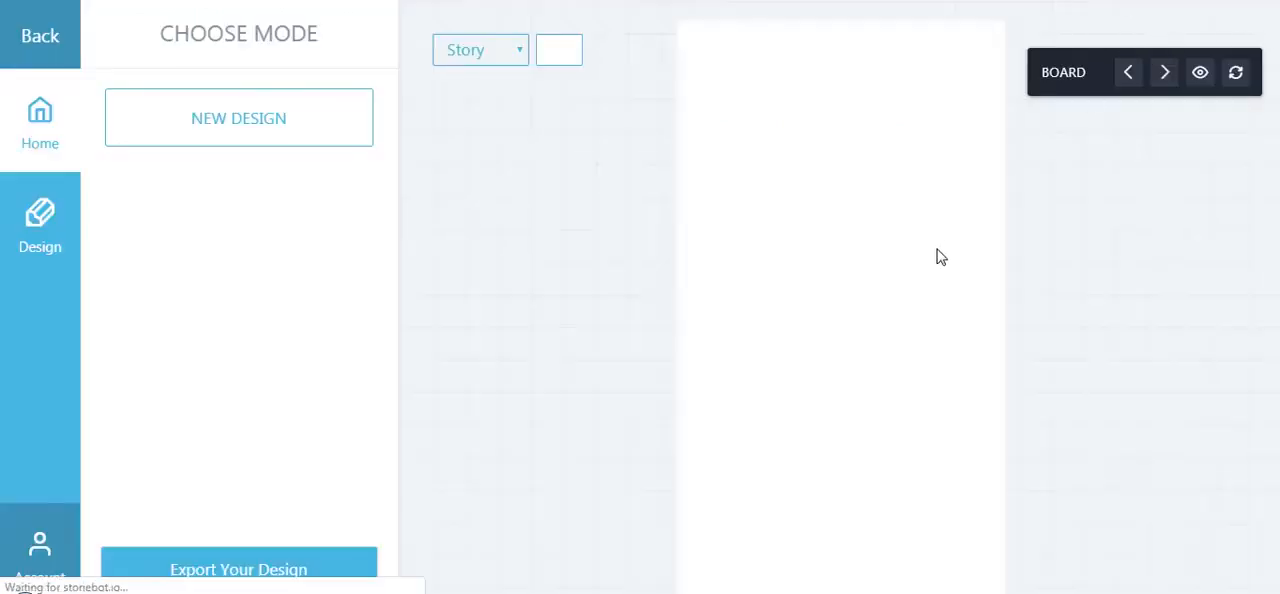
left_click(256, 125)
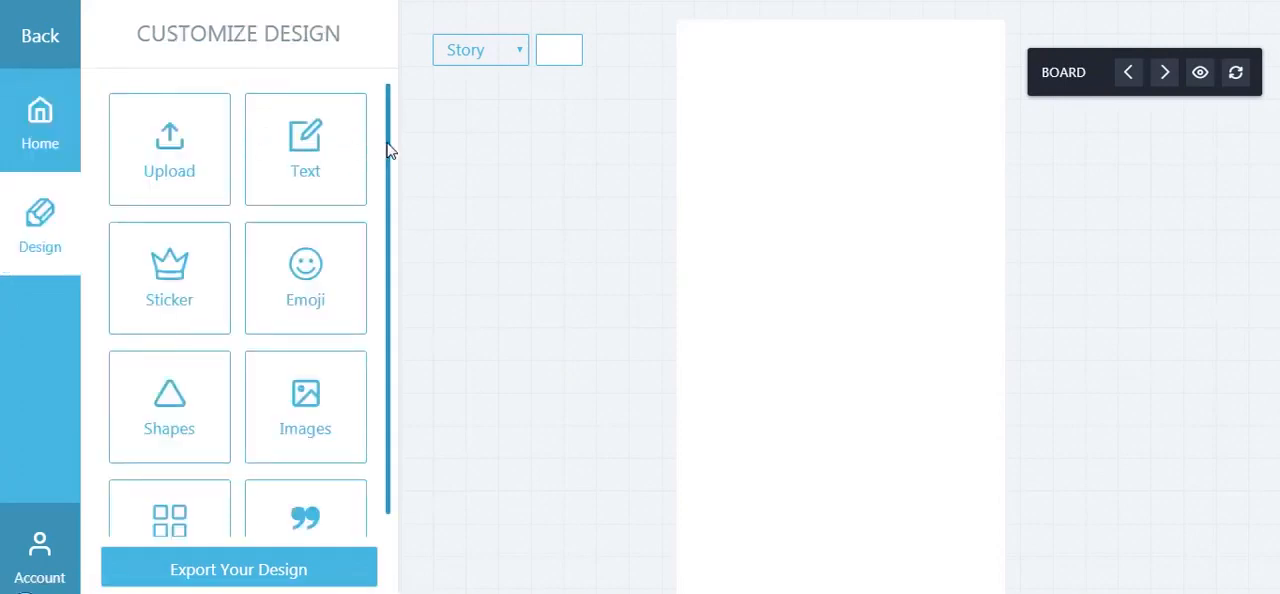
scroll(392, 170, "down", 1)
scroll(391, 190, "down", 3)
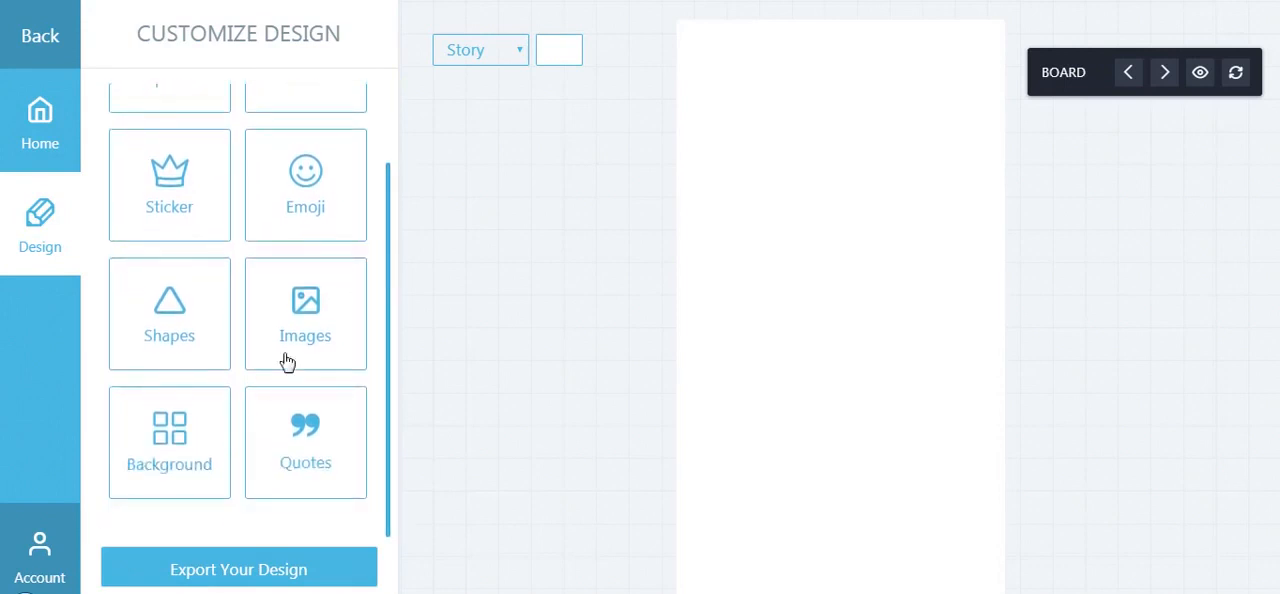
left_click(200, 436)
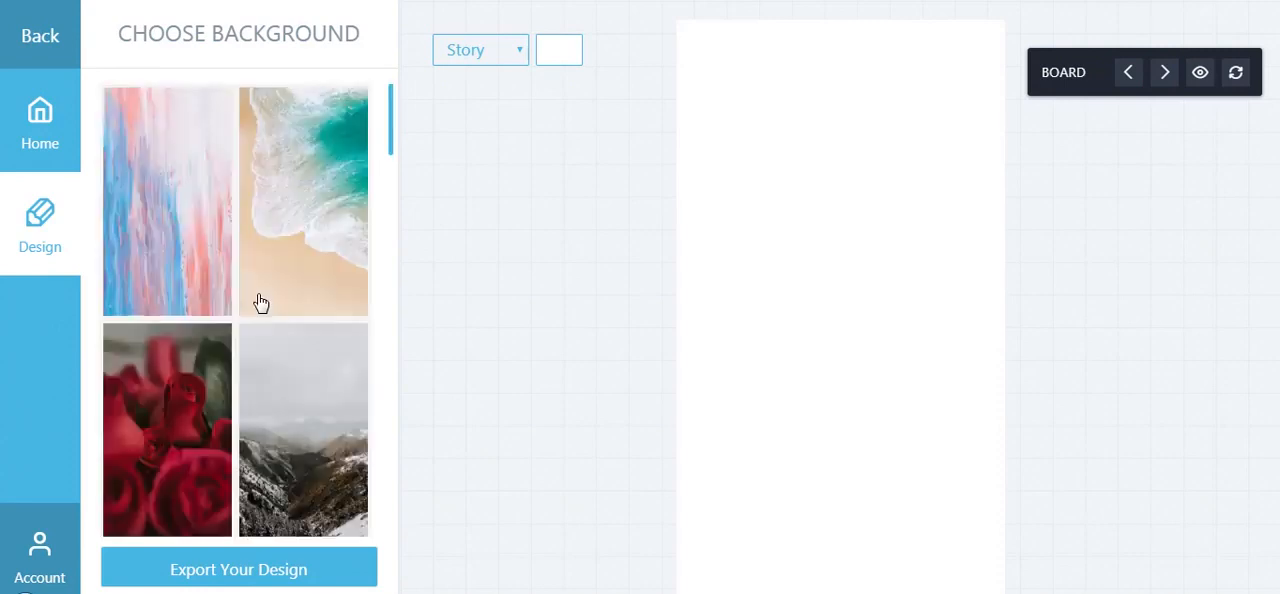
Add the black-and-red fractal background image and enlarge it to cover the whole story canvas
scroll(393, 155, "down", 1)
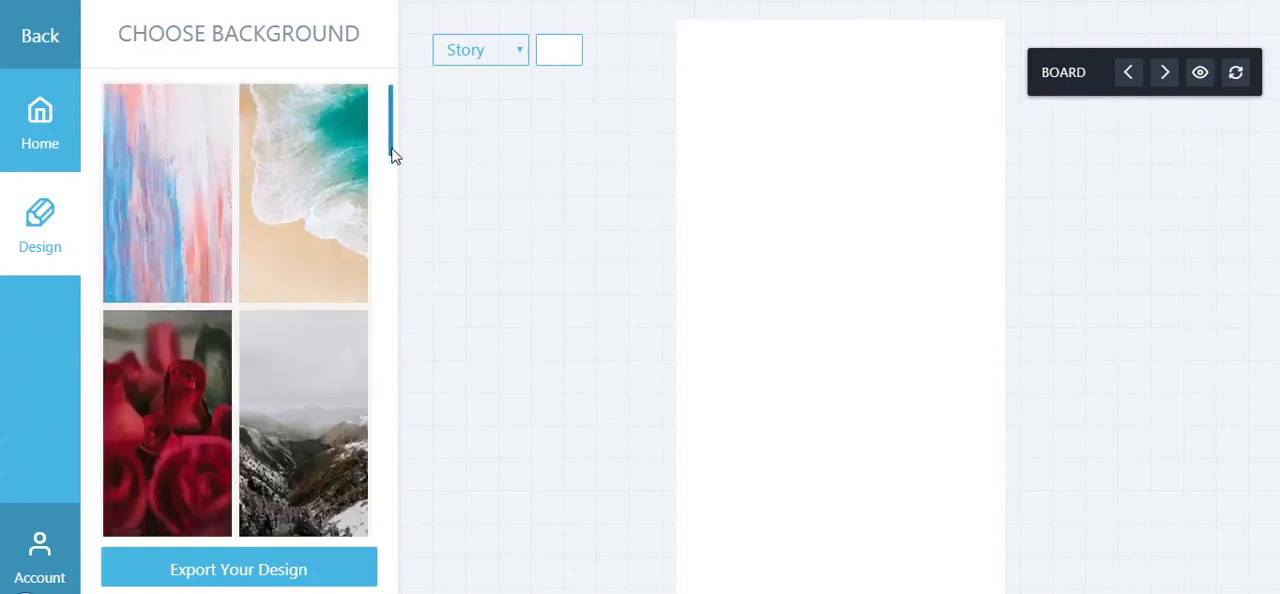
left_click_drag(393, 155, 403, 303)
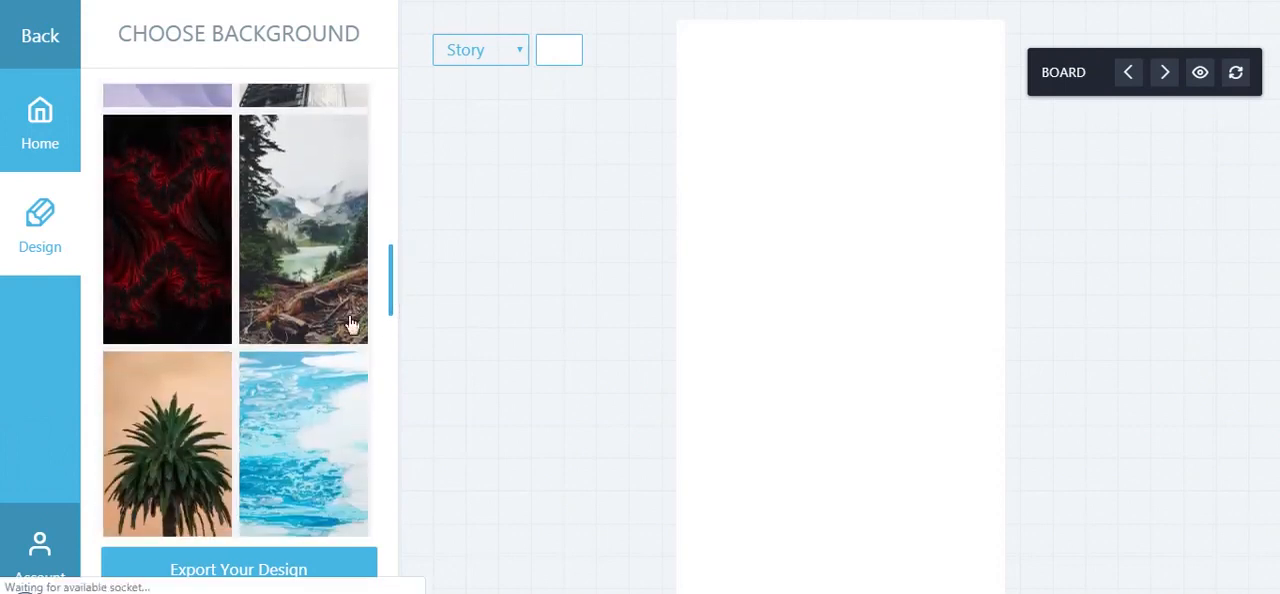
left_click(182, 249)
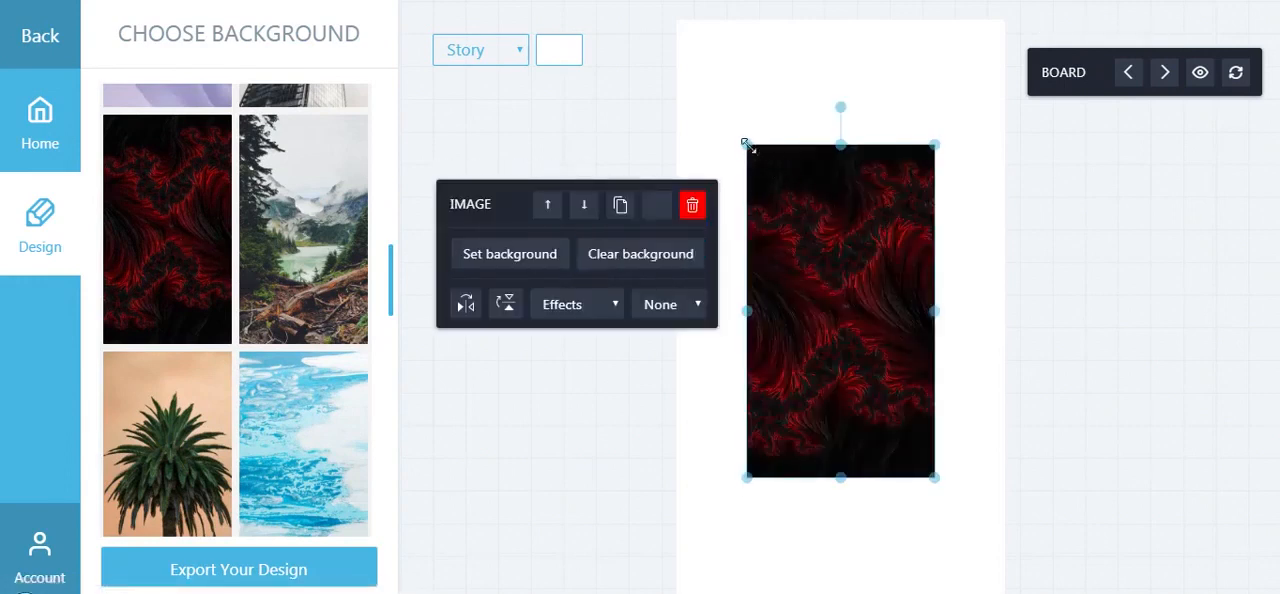
left_click_drag(747, 145, 680, 20)
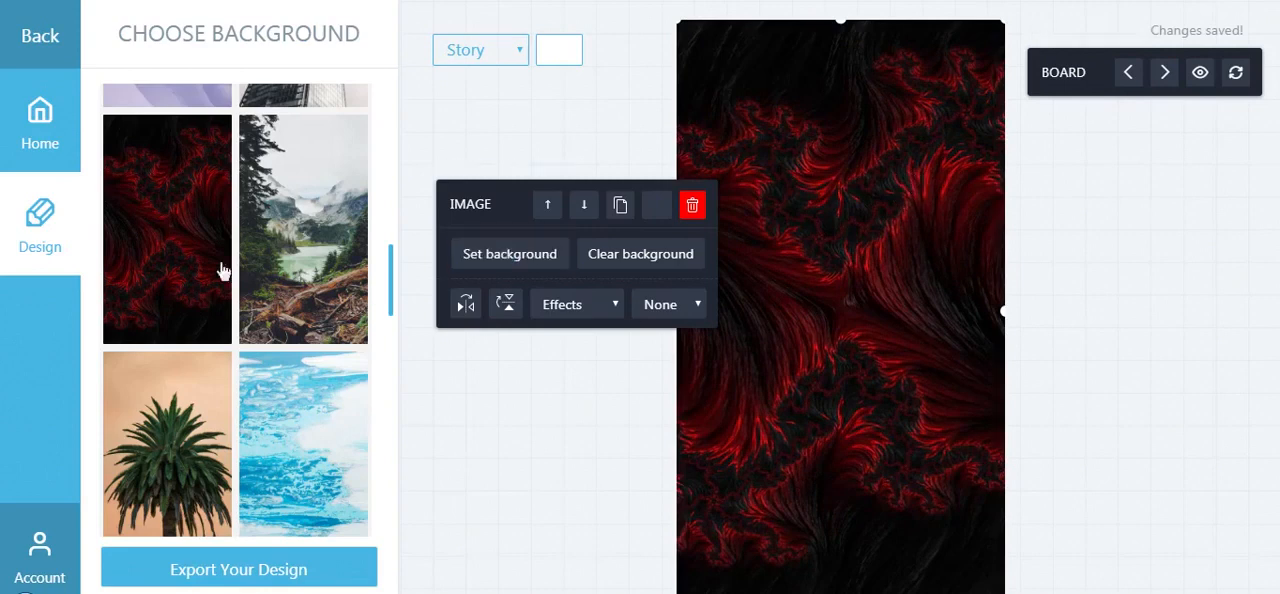
Add the quote "It isn't where you come from, it's where you're going that counts." to the design
left_click(50, 42)
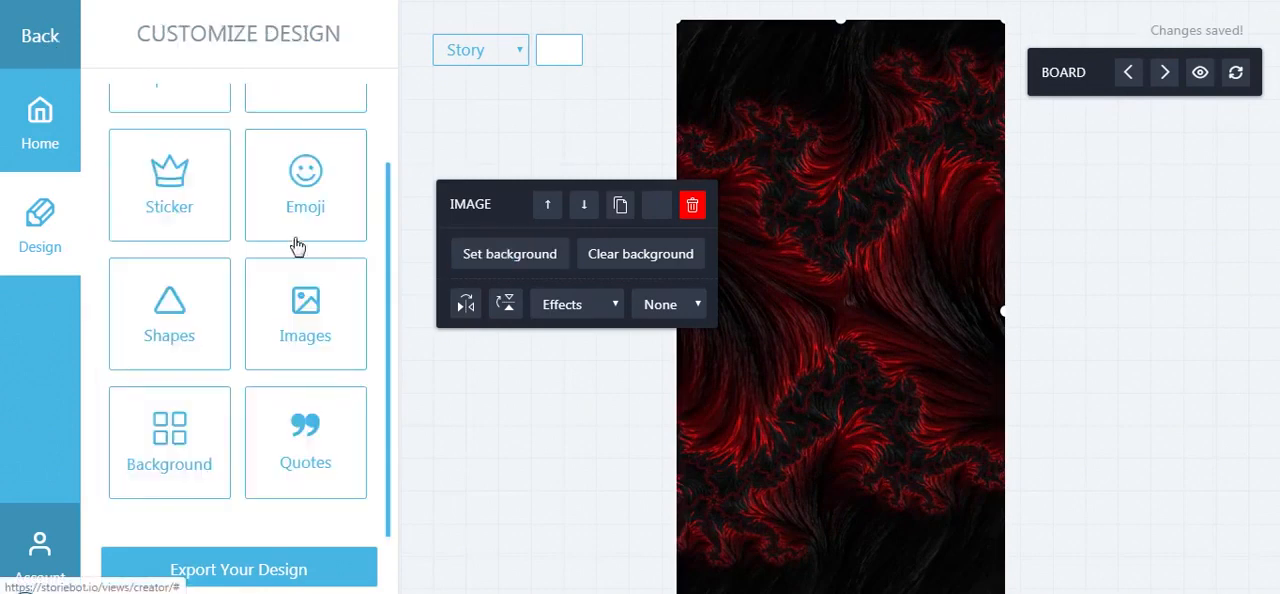
left_click(309, 457)
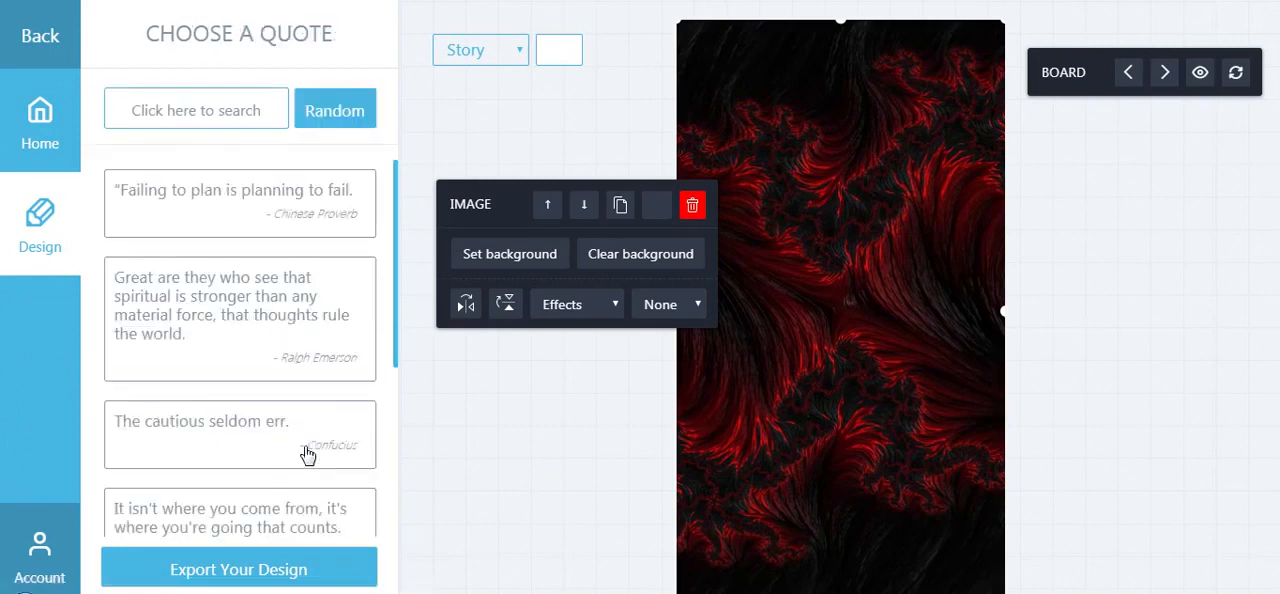
scroll(262, 450, "down", 1)
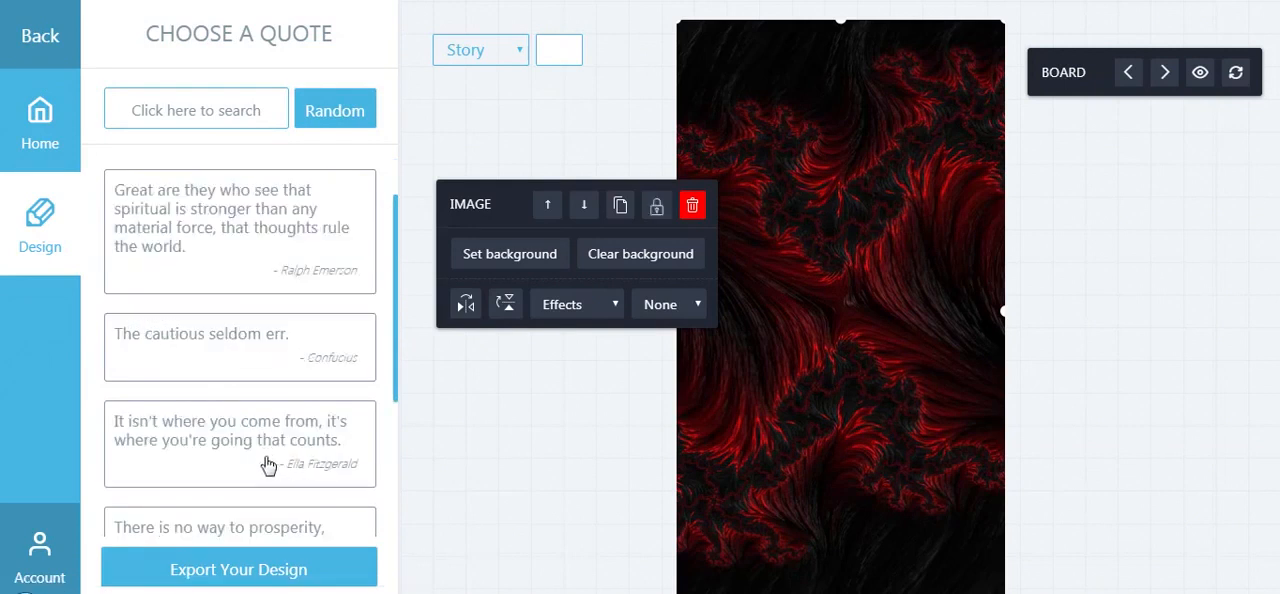
left_click(260, 457)
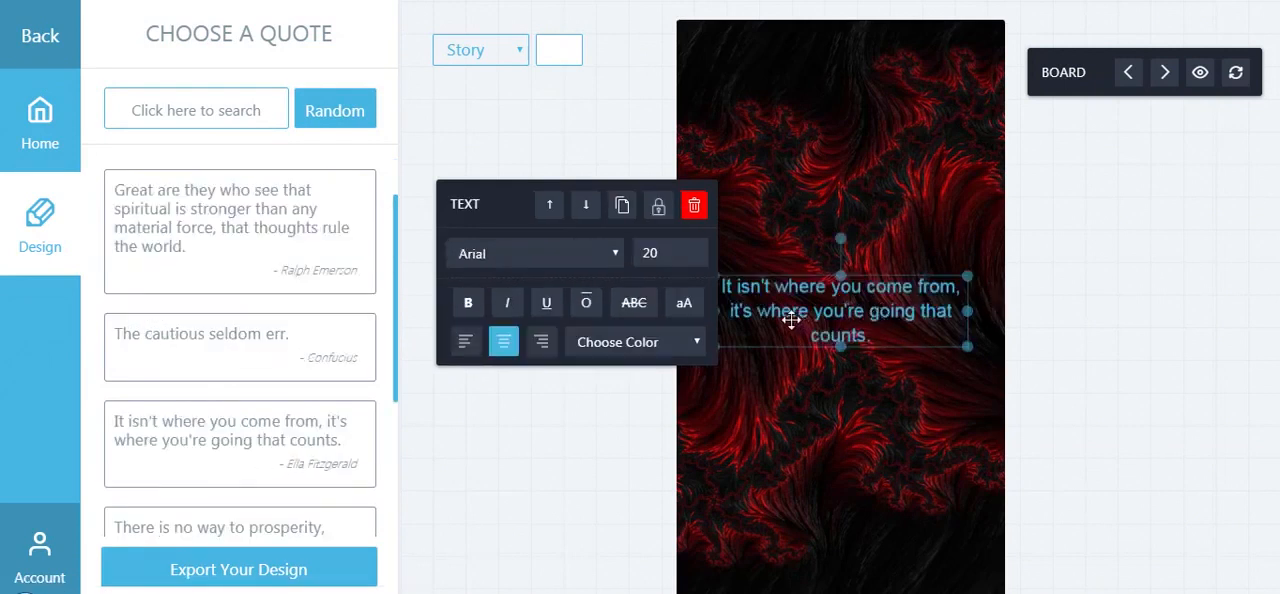
Make the quote text white (#FFFFFF), set its font size to 35 and move it to the upper part of the canvas
left_click(686, 345)
left_click(633, 406)
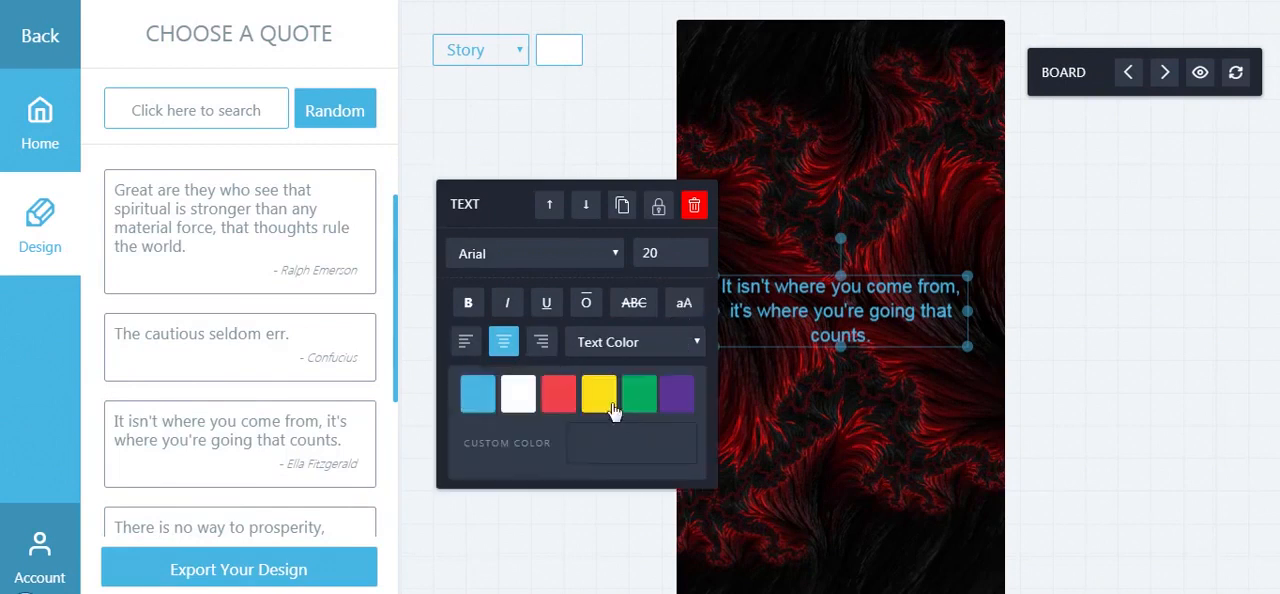
left_click(519, 394)
left_click(672, 262)
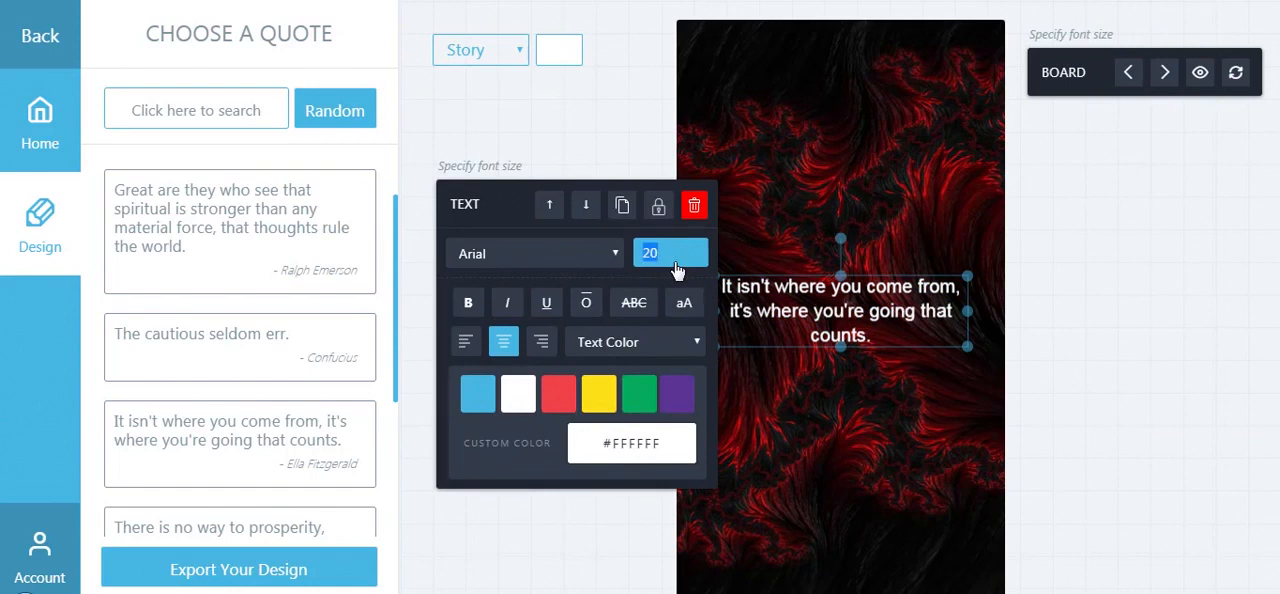
type("35")
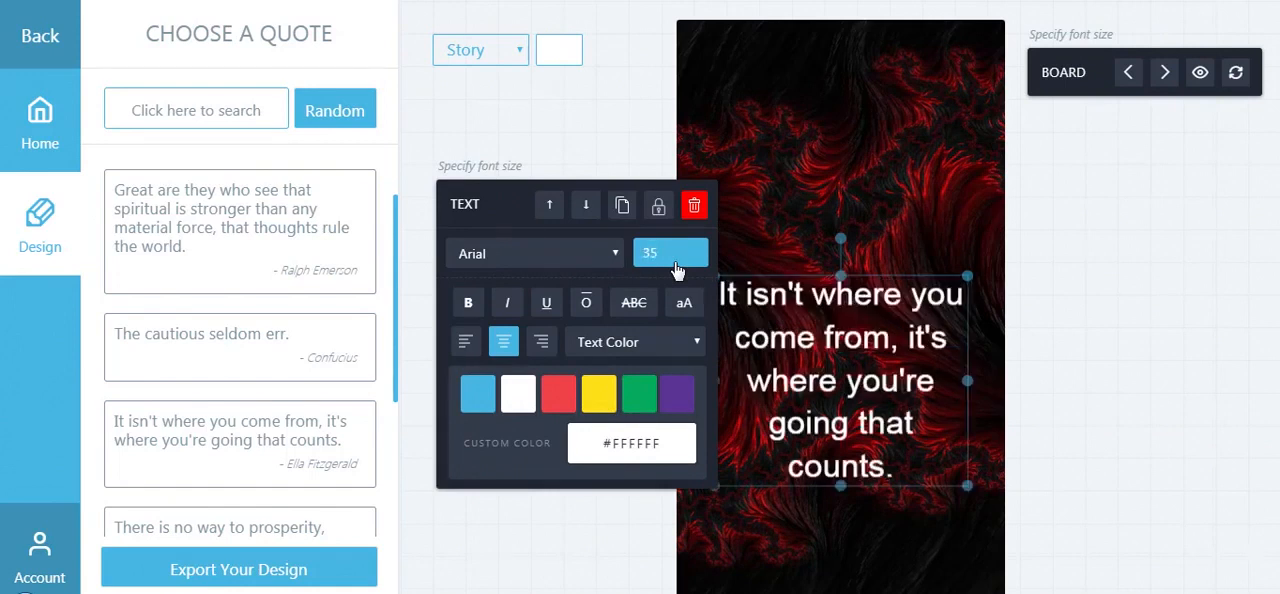
left_click_drag(851, 314, 850, 132)
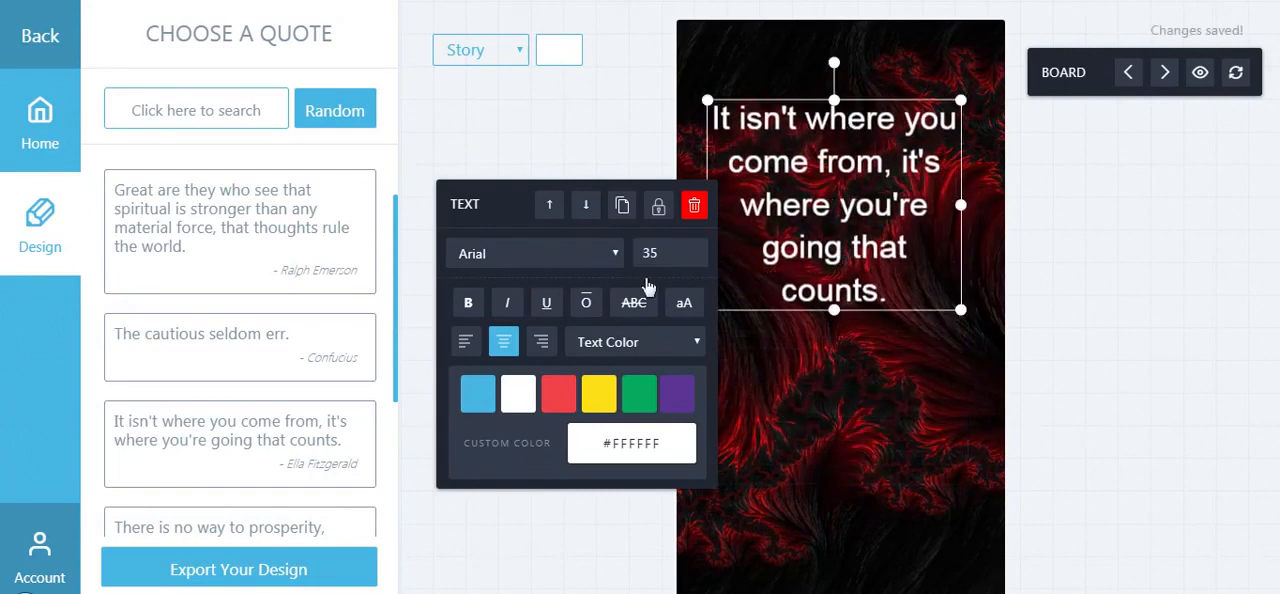
Return to the design elements, add a new text box and move it near the bottom of the canvas
left_click(41, 55)
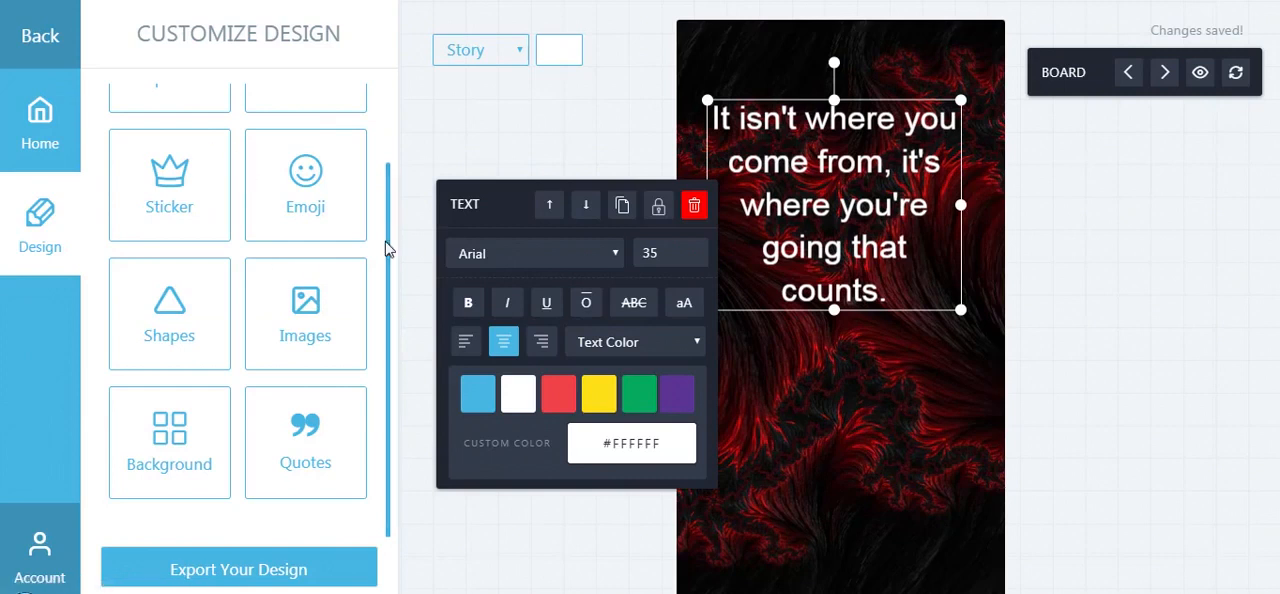
left_click_drag(385, 241, 380, 157)
scroll(381, 160, "up", 1)
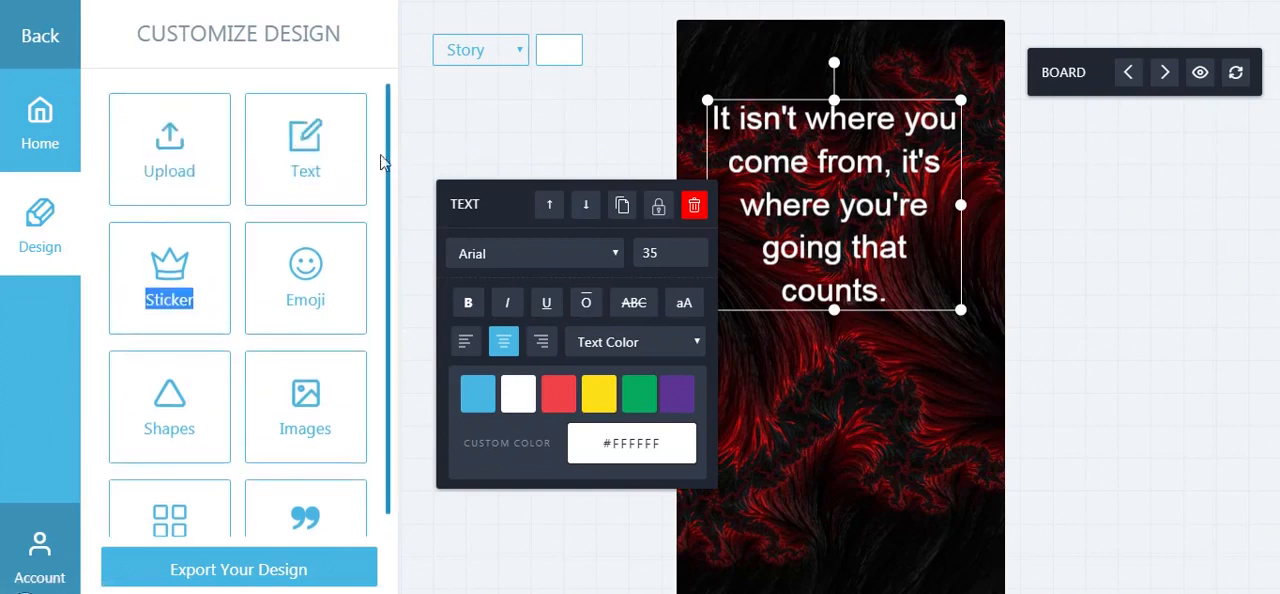
left_click(290, 157)
left_click_drag(863, 314, 864, 550)
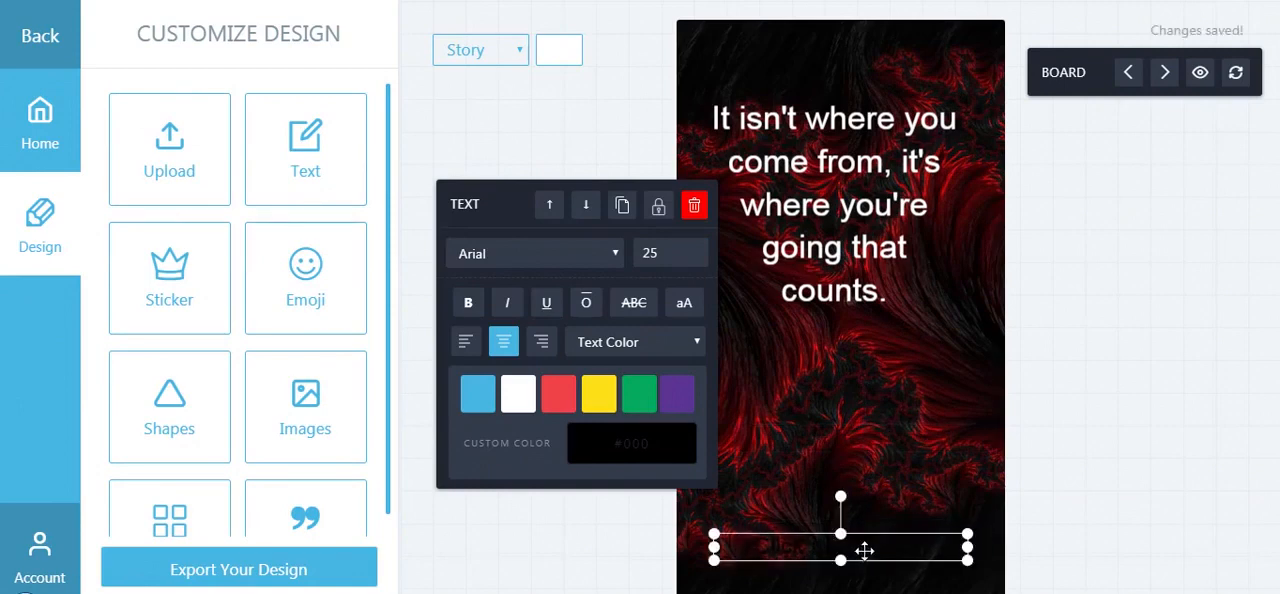
Replace the new text box's content with the quote's attribution "- Ella Fitzgerald"
double_click(864, 551)
key("ctrl+a")
key("BackSpace")
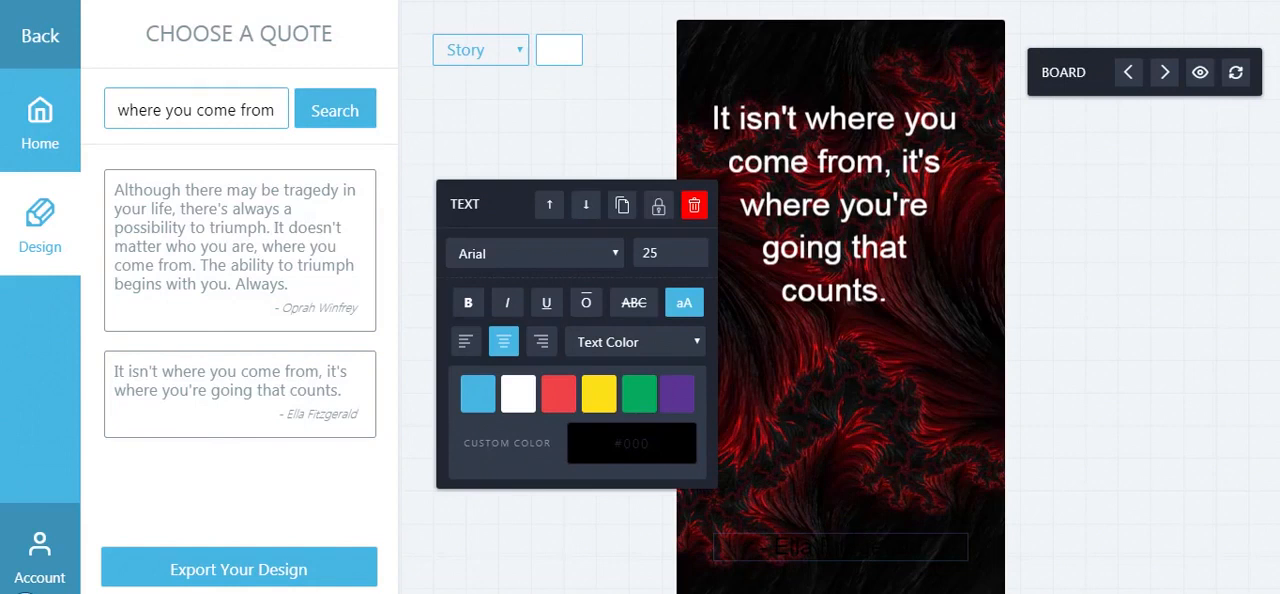
left_click(954, 416)
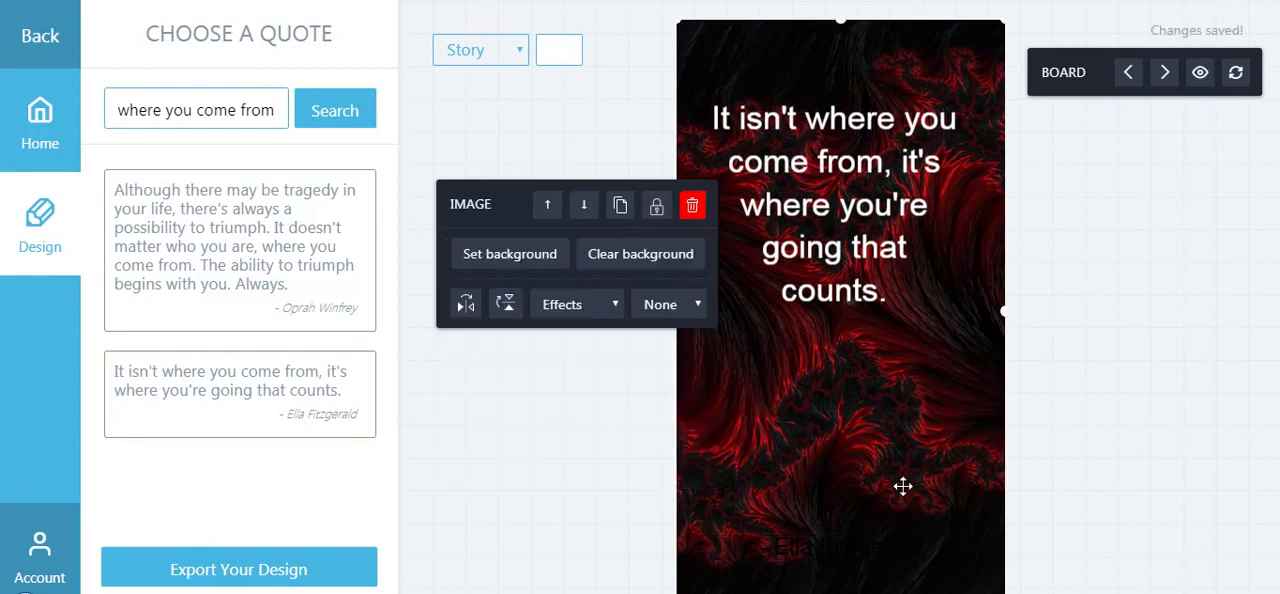
Color the attribution text below the quote yellow (#FCDF18)
left_click(874, 537)
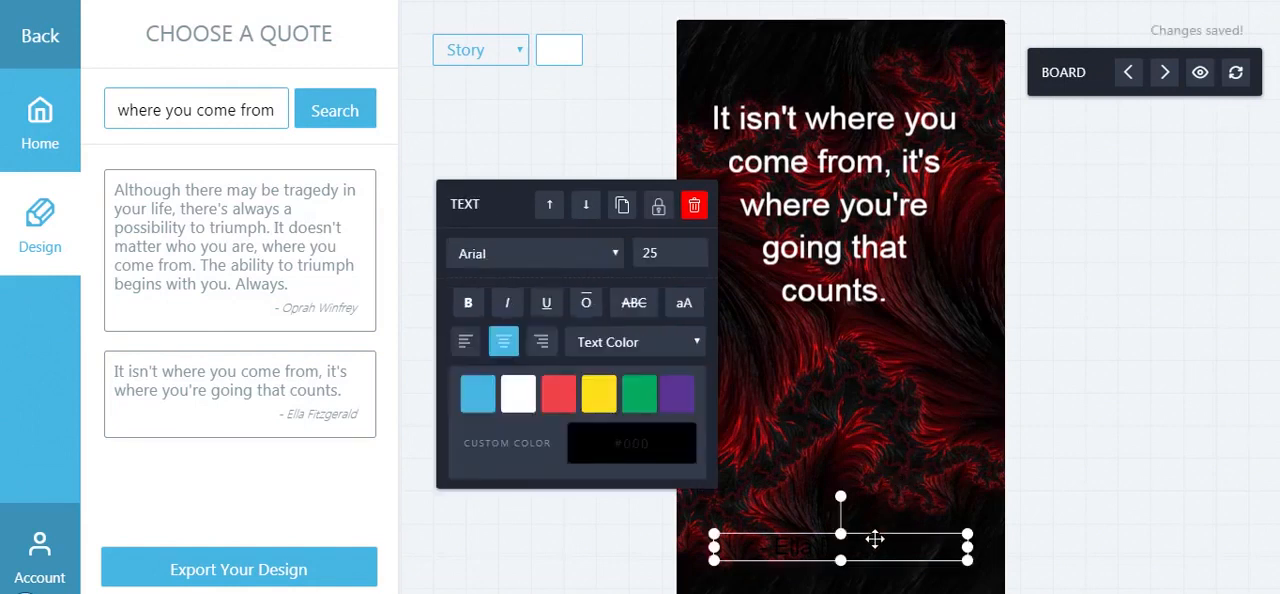
left_click(598, 405)
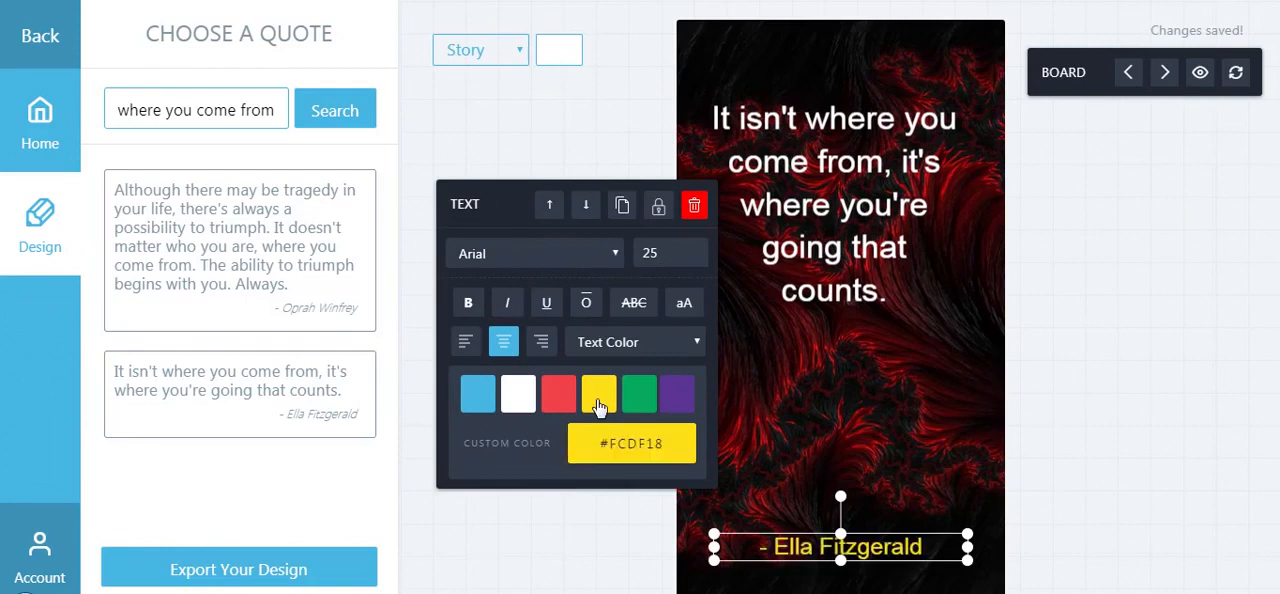
left_click(802, 375)
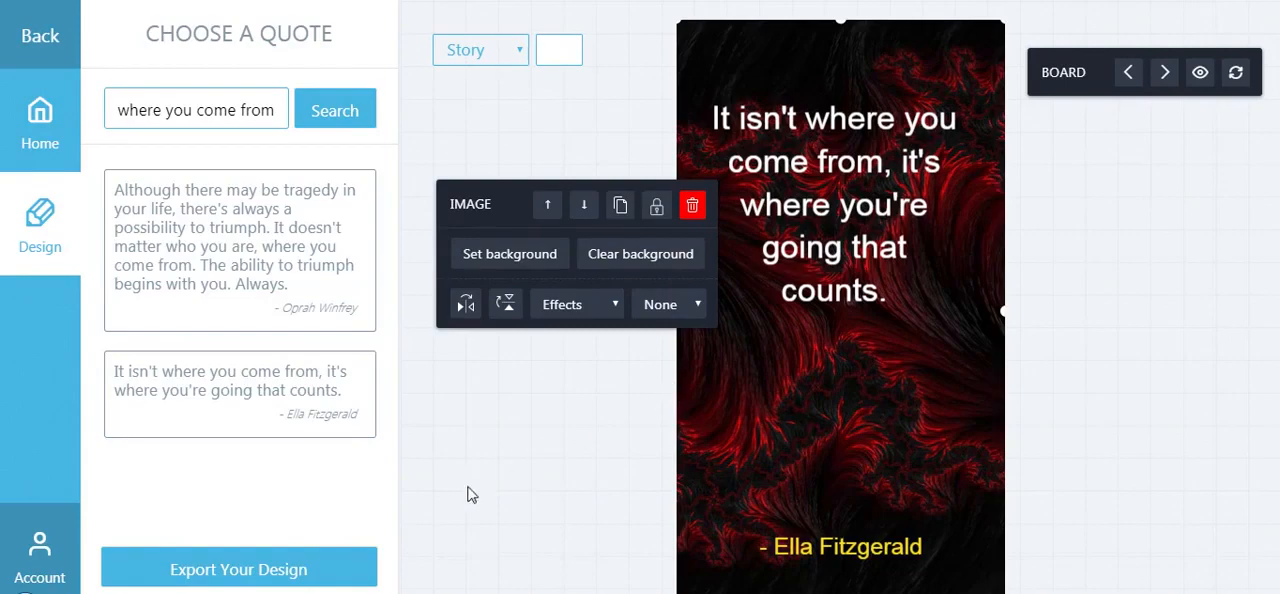
Export the finished design by saving it as a story, and return to the account dashboard
left_click(267, 575)
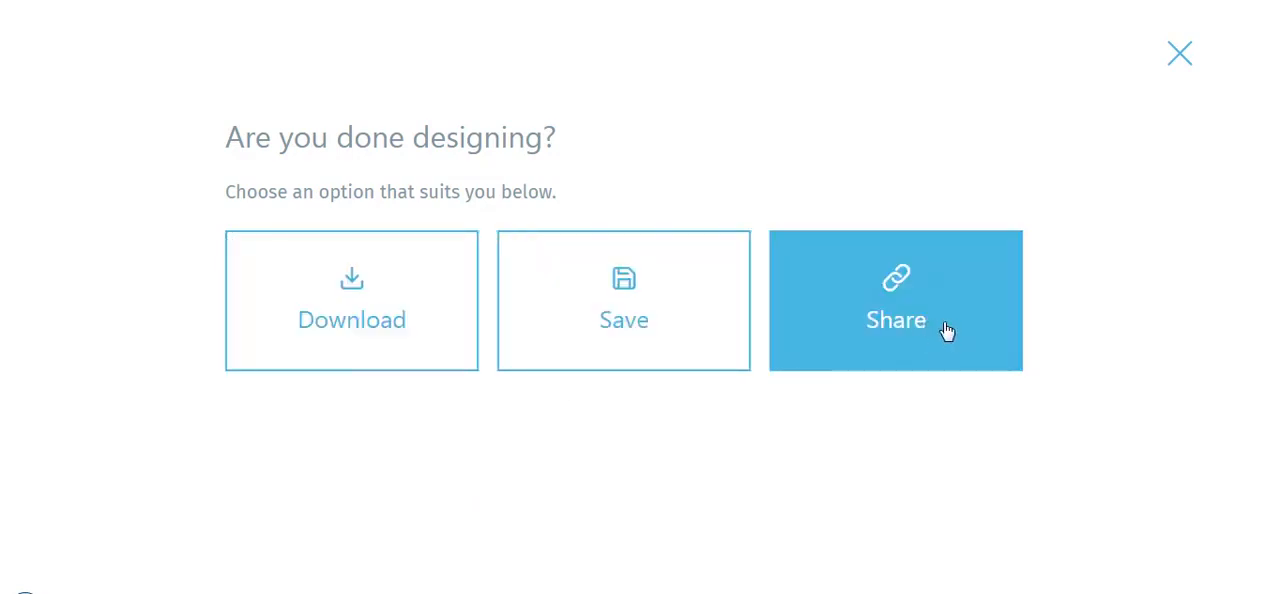
left_click(612, 333)
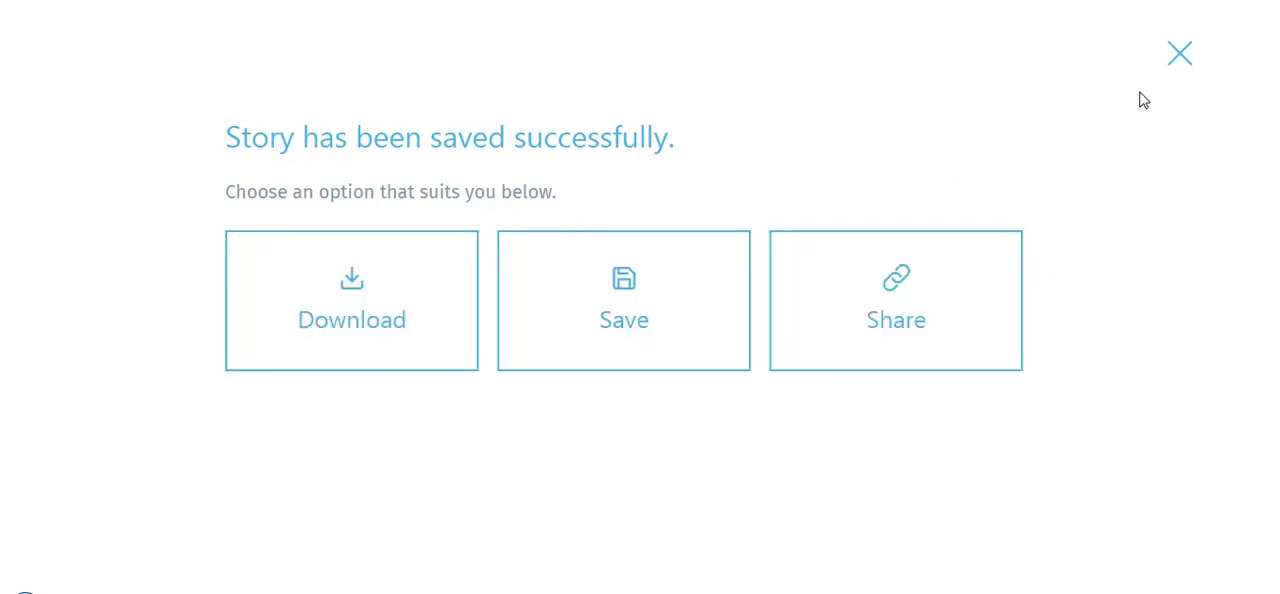
left_click(1180, 54)
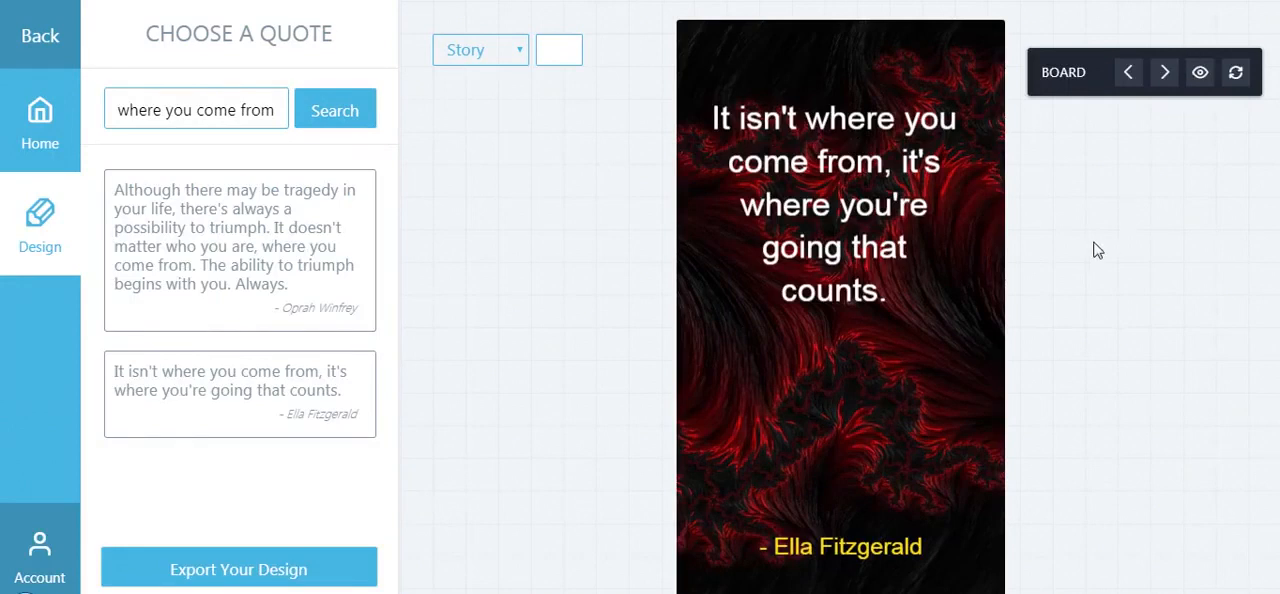
left_click(39, 555)
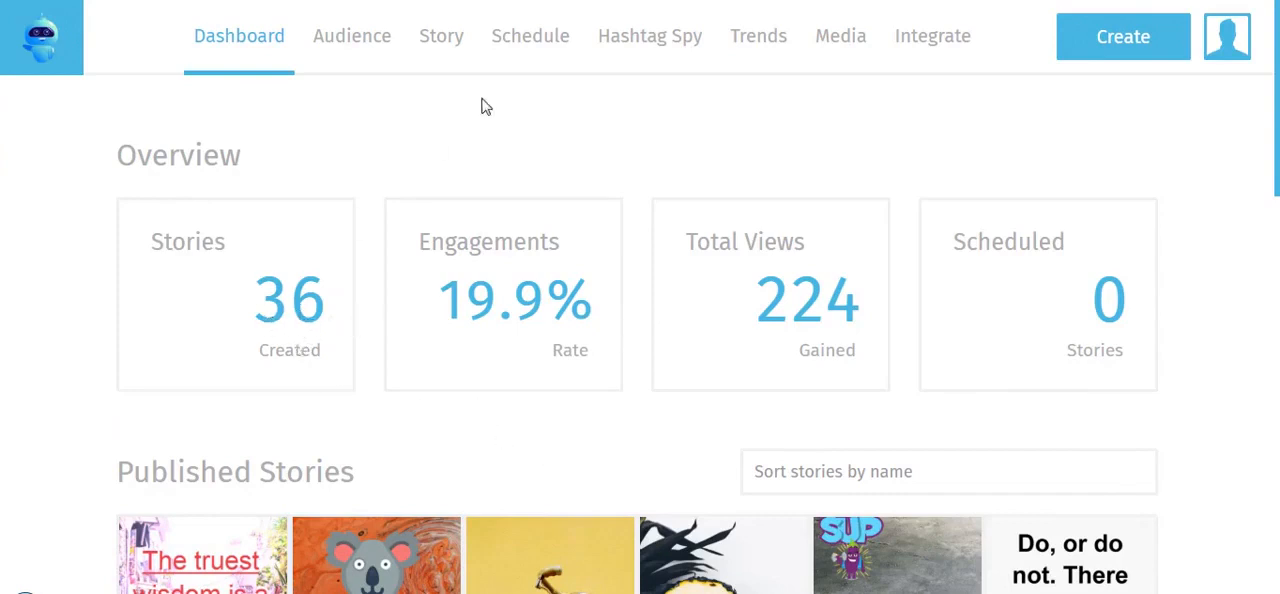
Find the new unpublished Ella Fitzgerald quote story among My Stories and open its summary
left_click(441, 44)
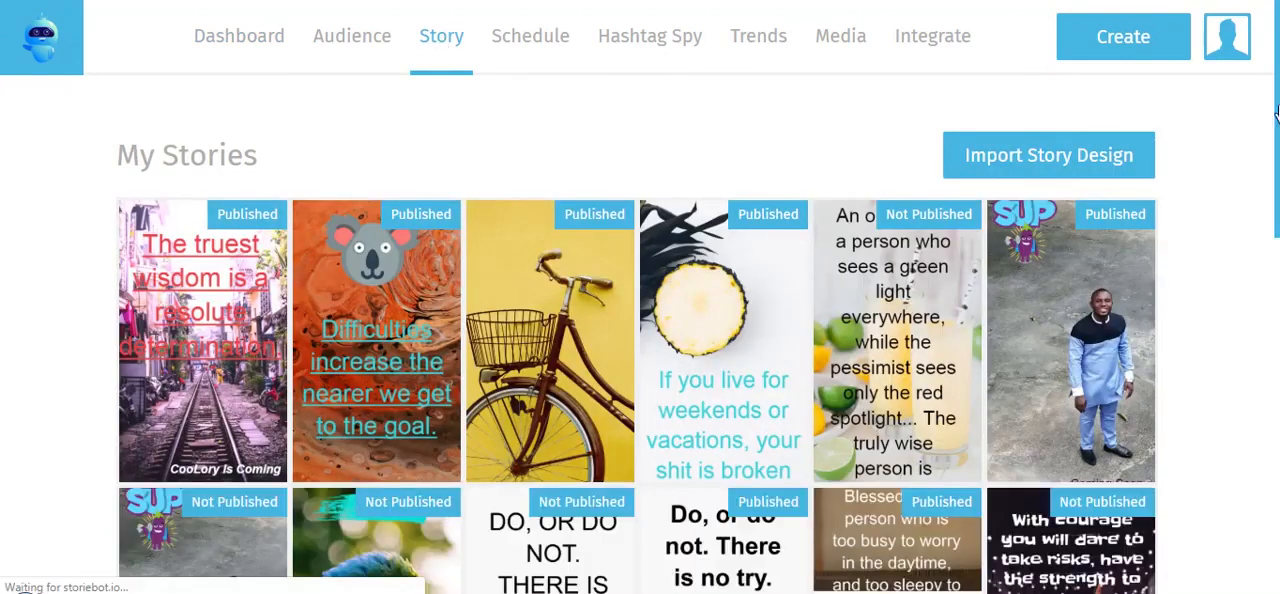
scroll(1276, 115, "down", 5)
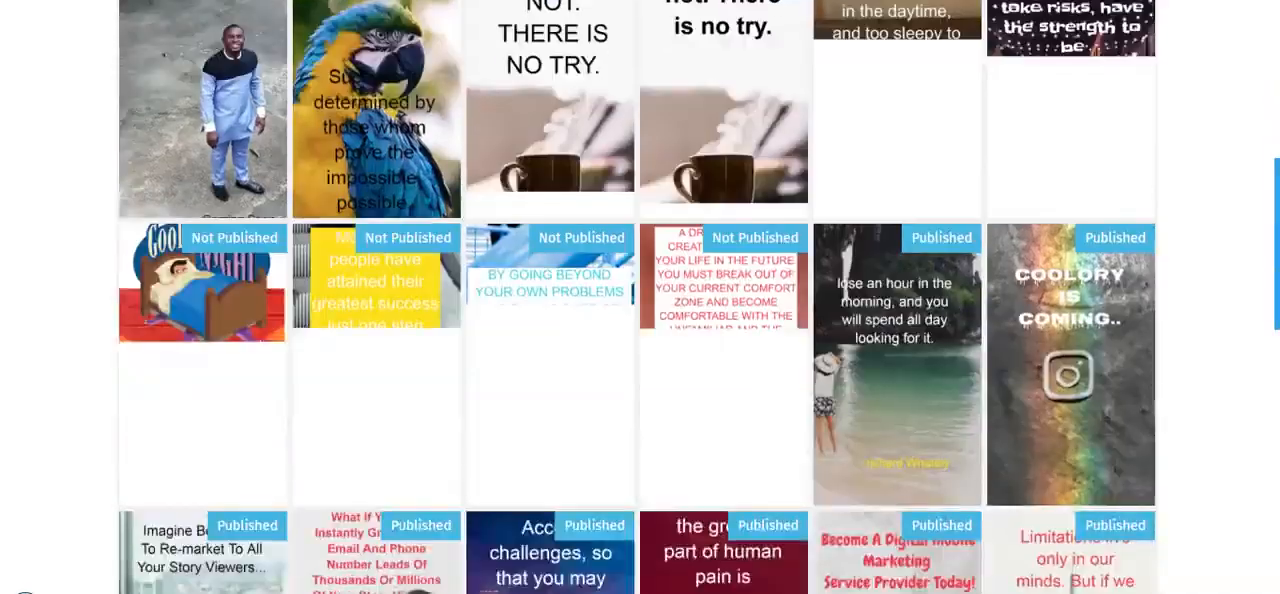
scroll(1276, 378, "down", 5)
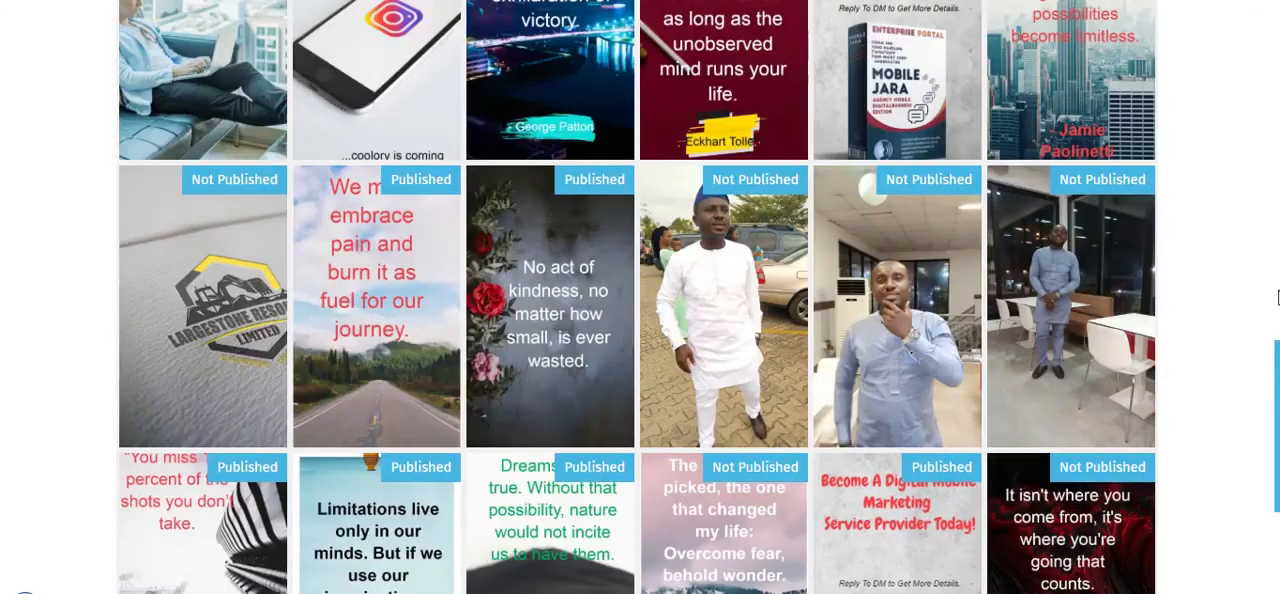
scroll(1184, 484, "down", 3)
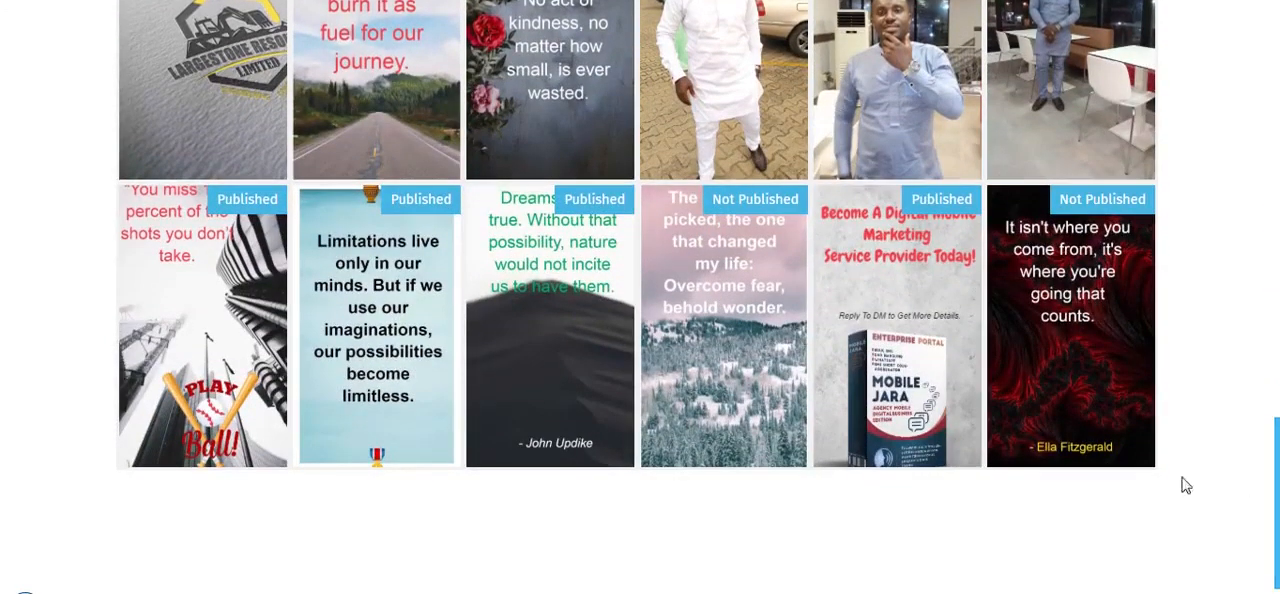
left_click(1045, 384)
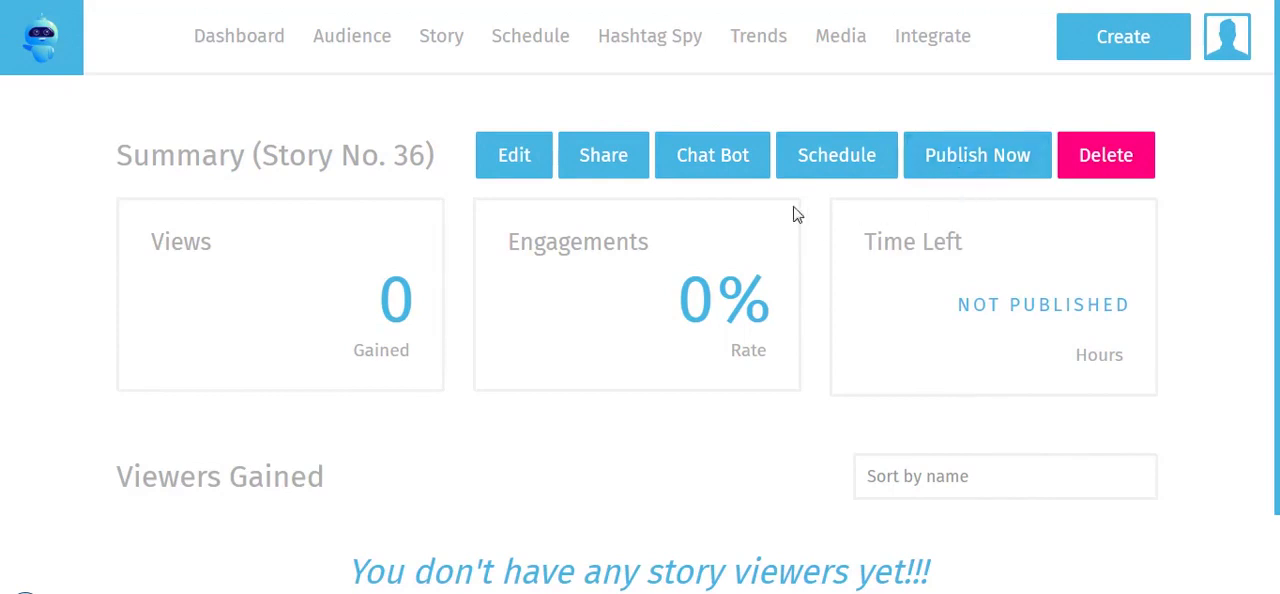
Add a chat bot response for this story that answers "How much?" with "Is Just $23", and save it
left_click(707, 167)
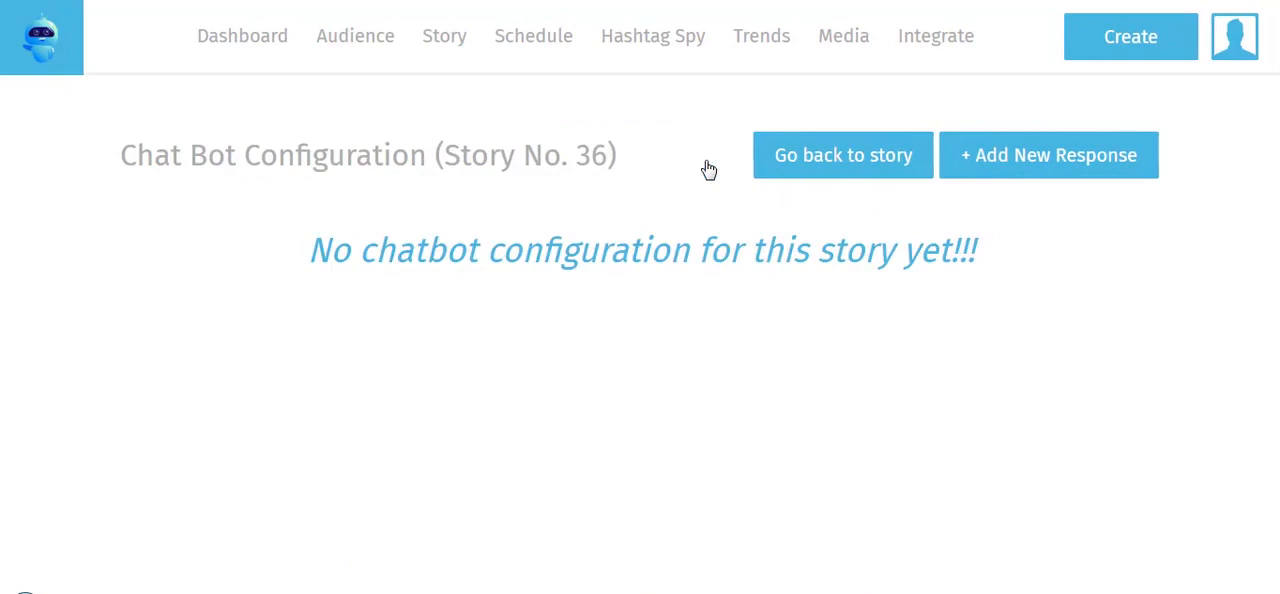
left_click(1008, 170)
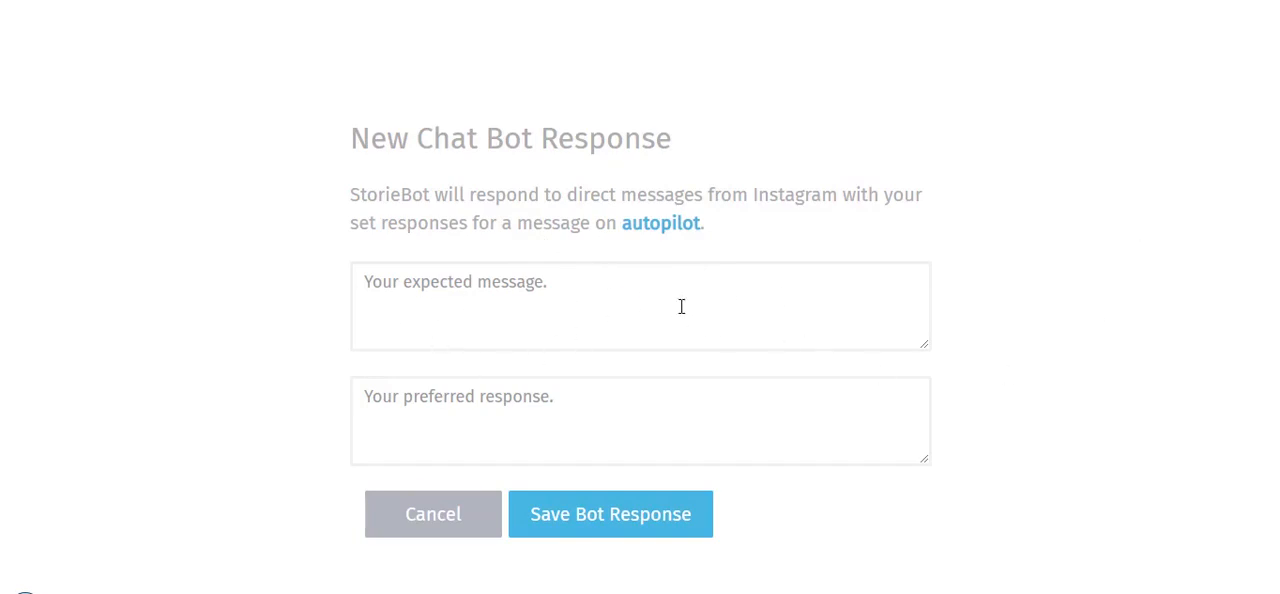
left_click(612, 309)
type("How much")
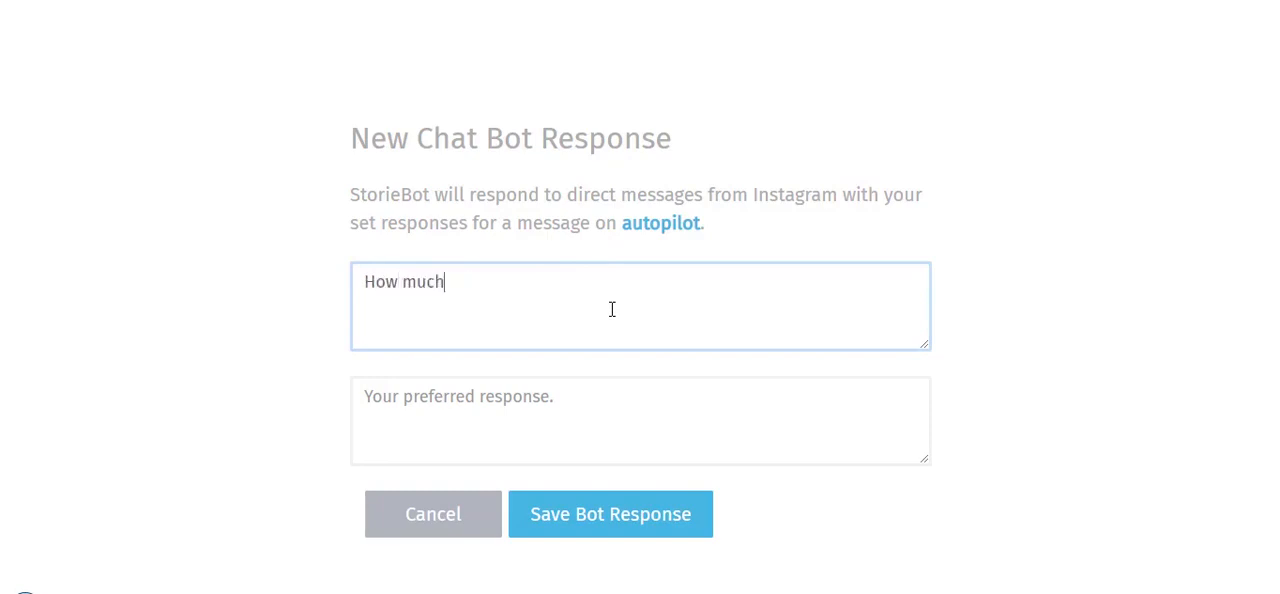
left_click(579, 425)
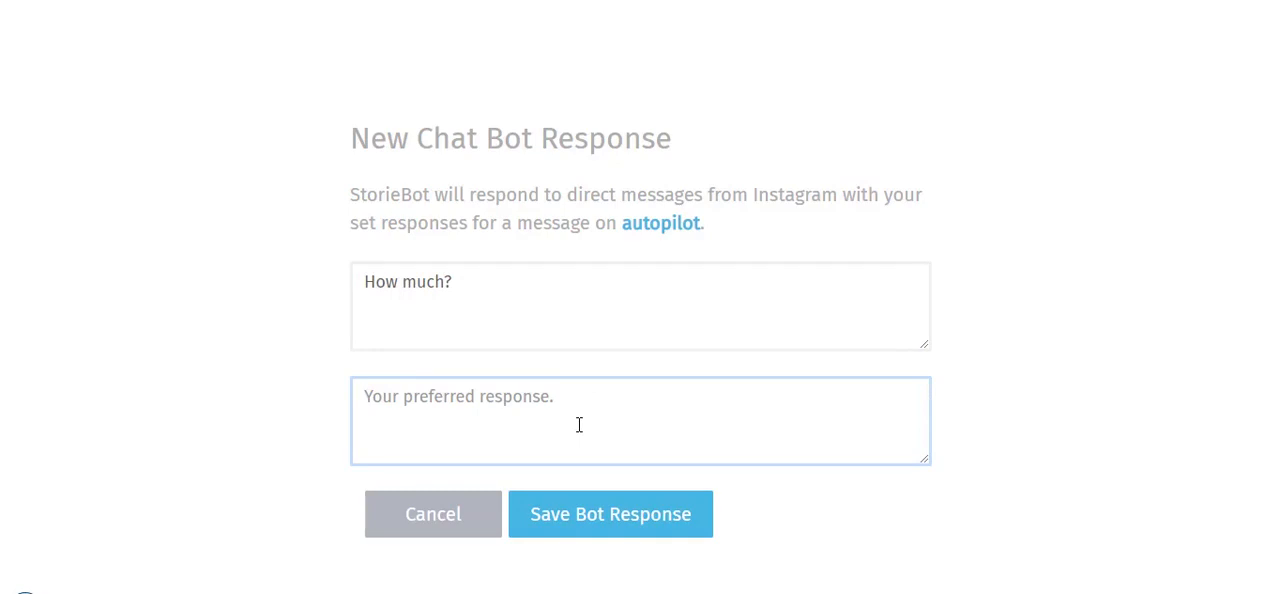
type("Is Just $23")
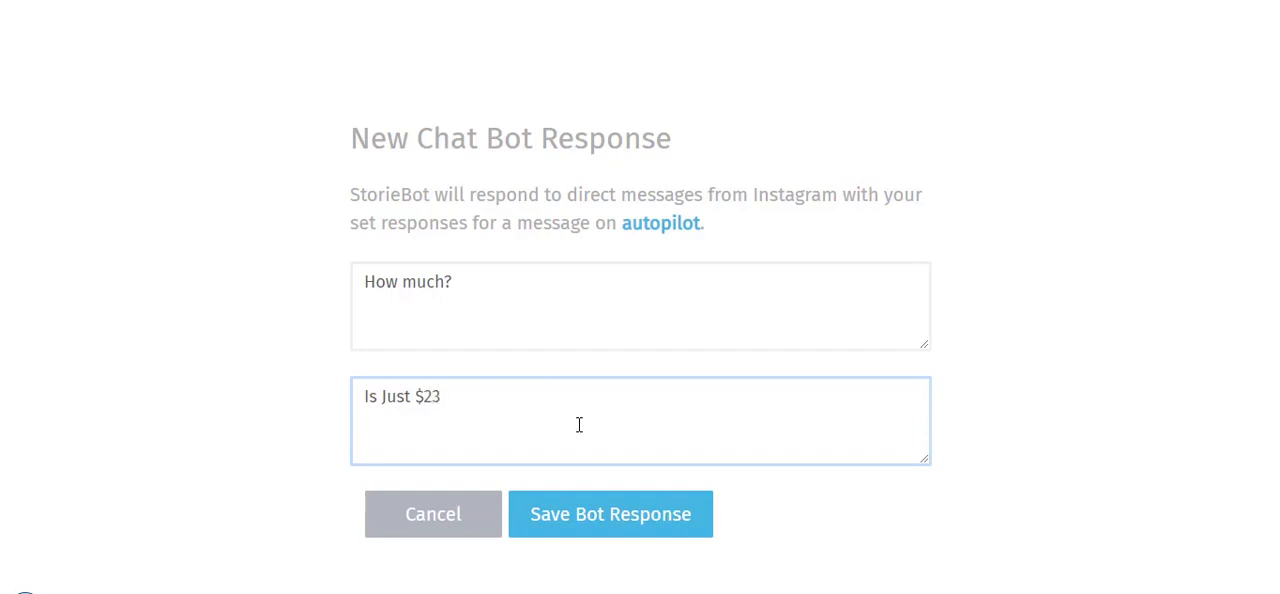
left_click(617, 523)
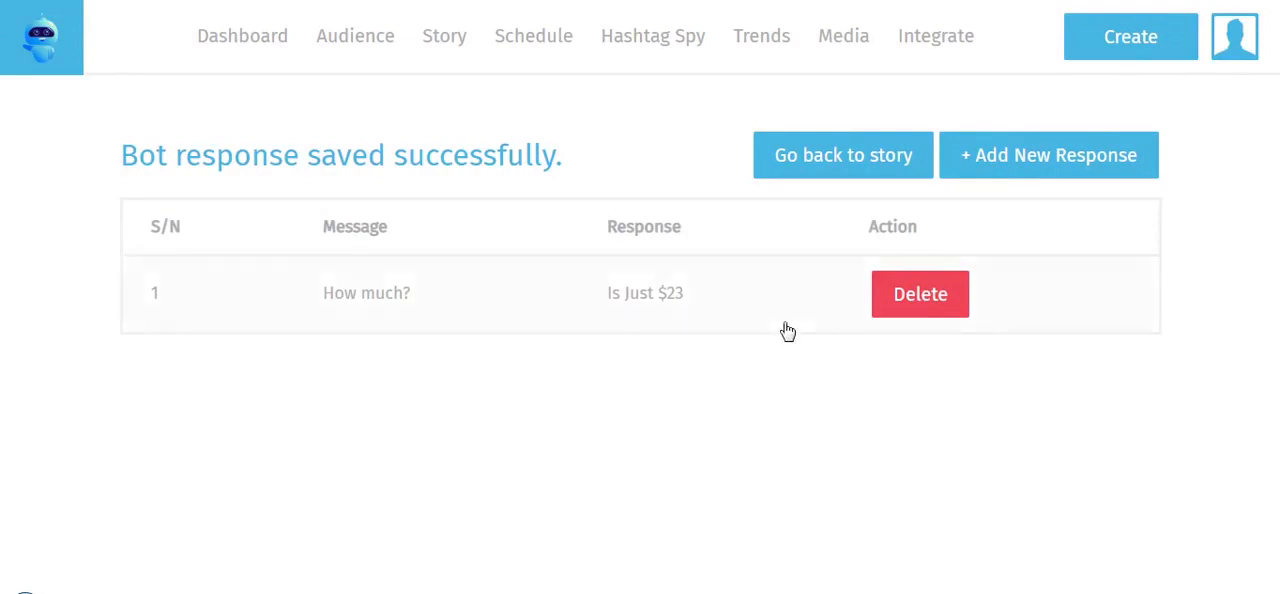
left_click(1027, 176)
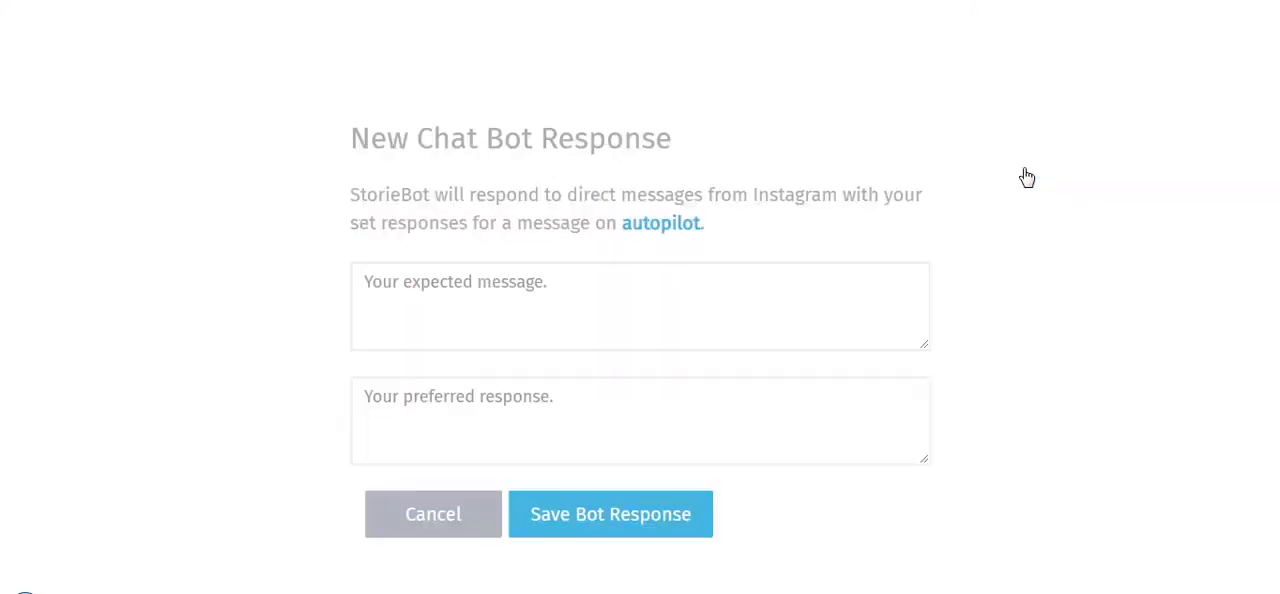
left_click(400, 341)
type("How ")
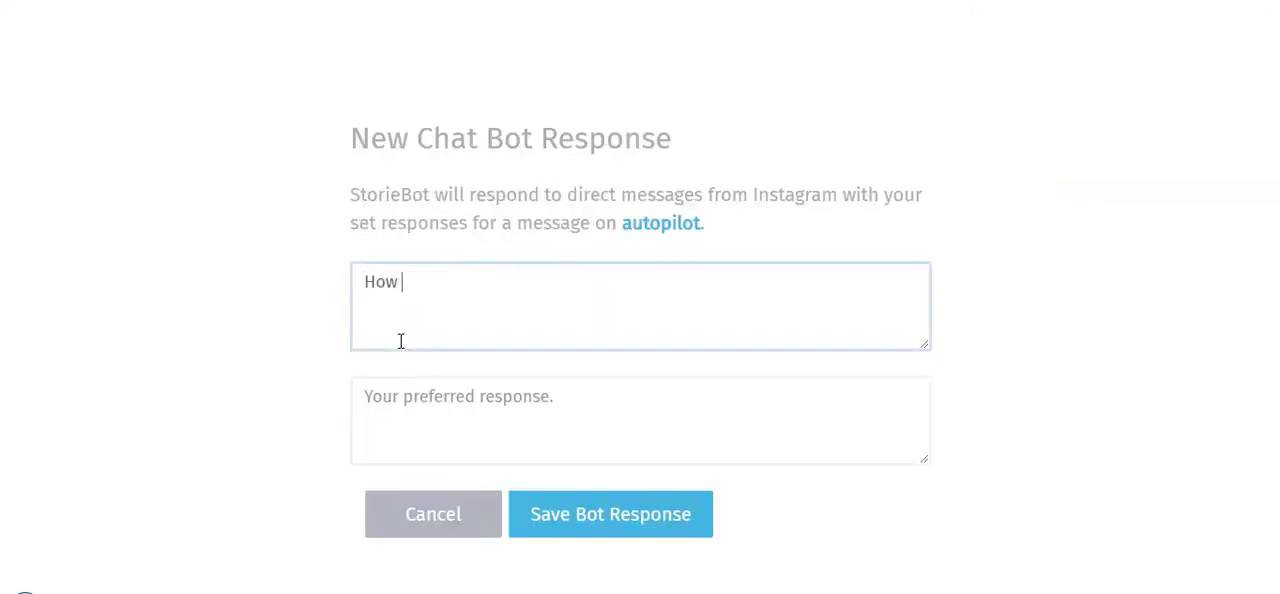
type("Do I Pay?")
left_click(413, 413)
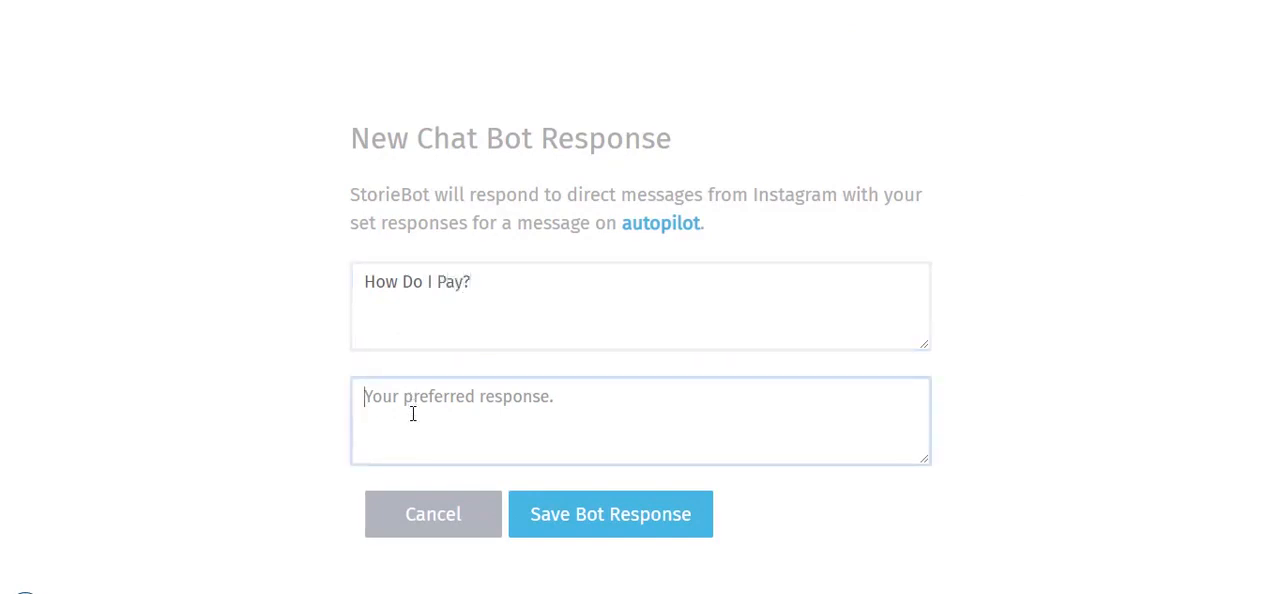
type("Pay h")
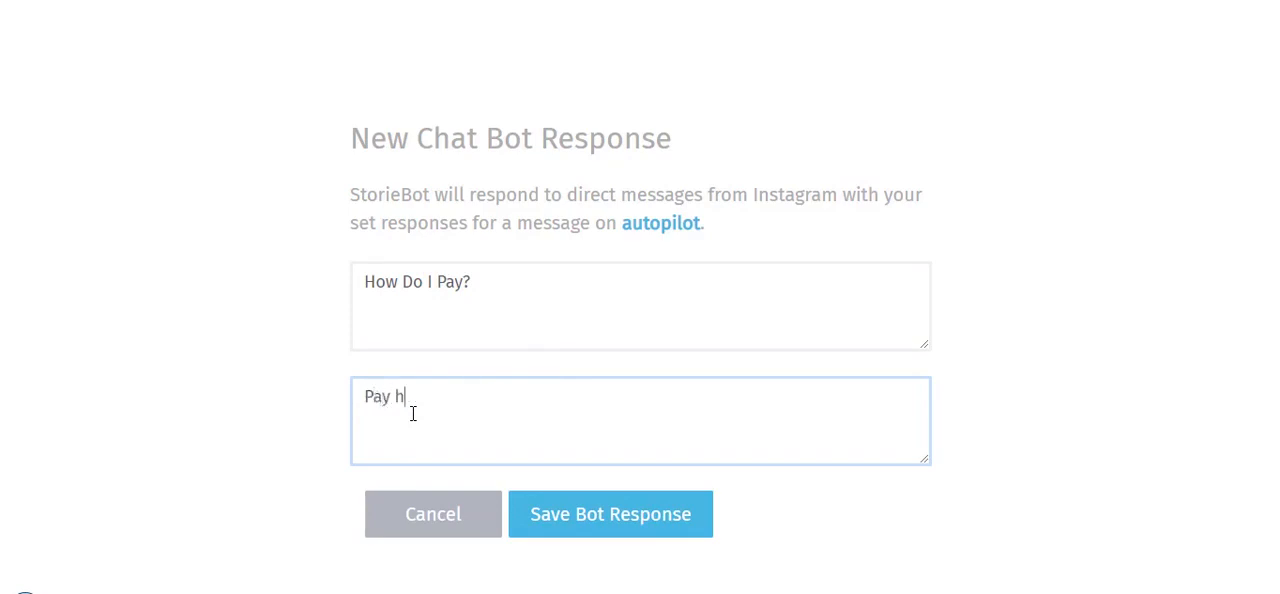
type("ere: https://pay")
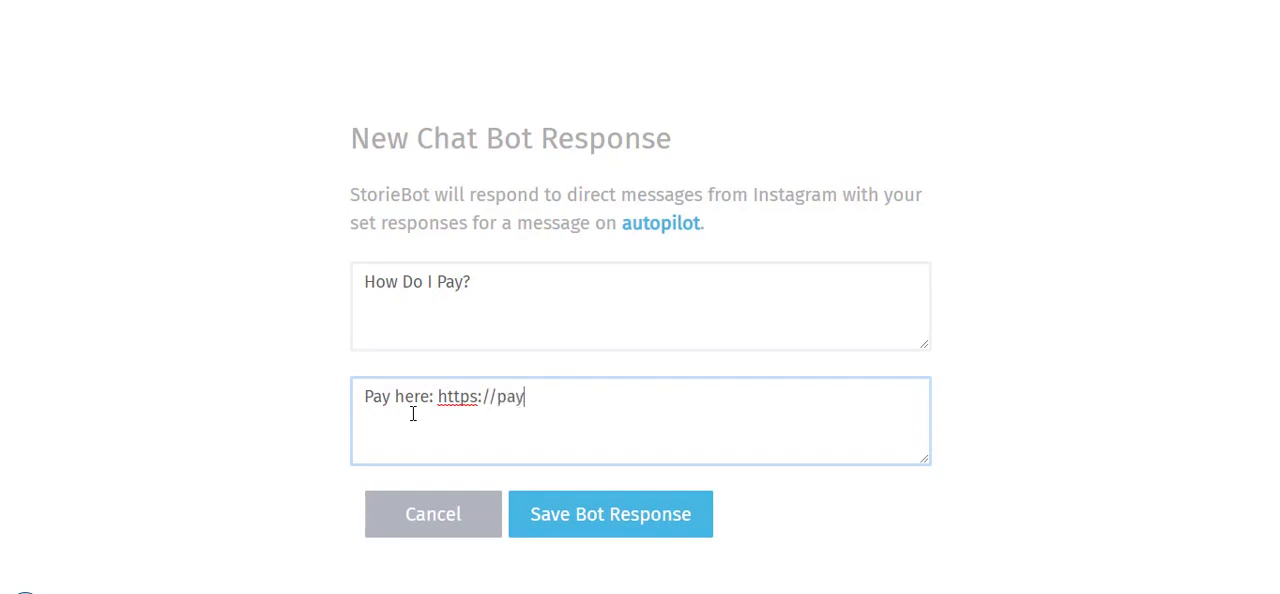
type("here.com")
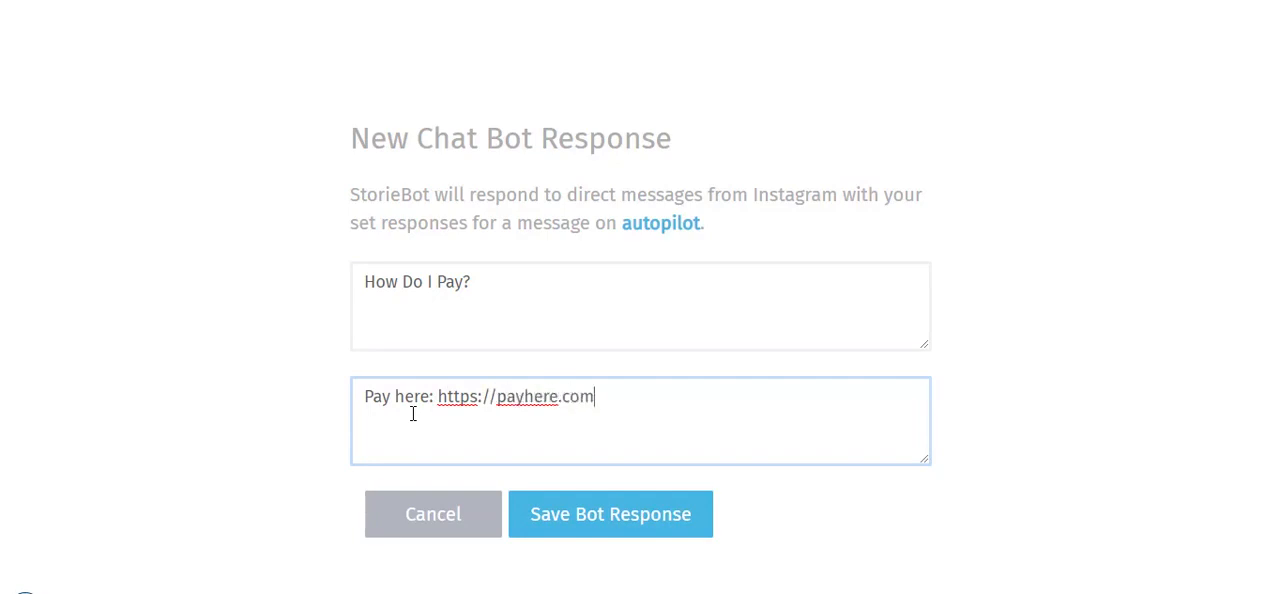
left_click(585, 518)
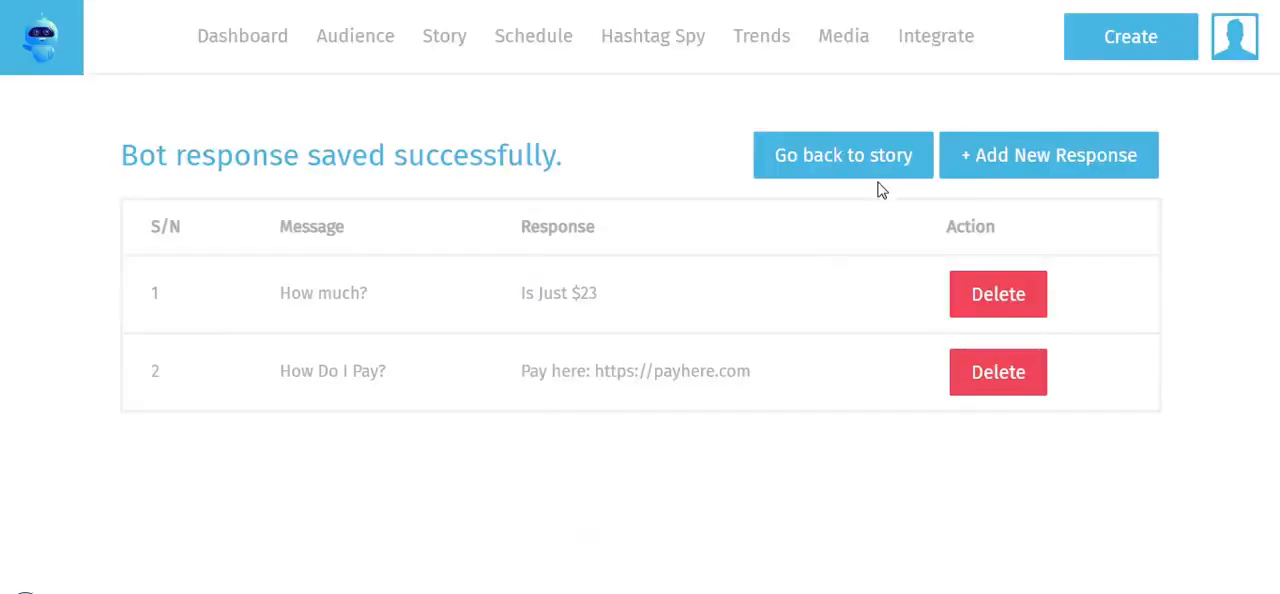
Return to the story, start publishing it to Instagram and add the hashtags "#Motivation, #Sales"
left_click(840, 163)
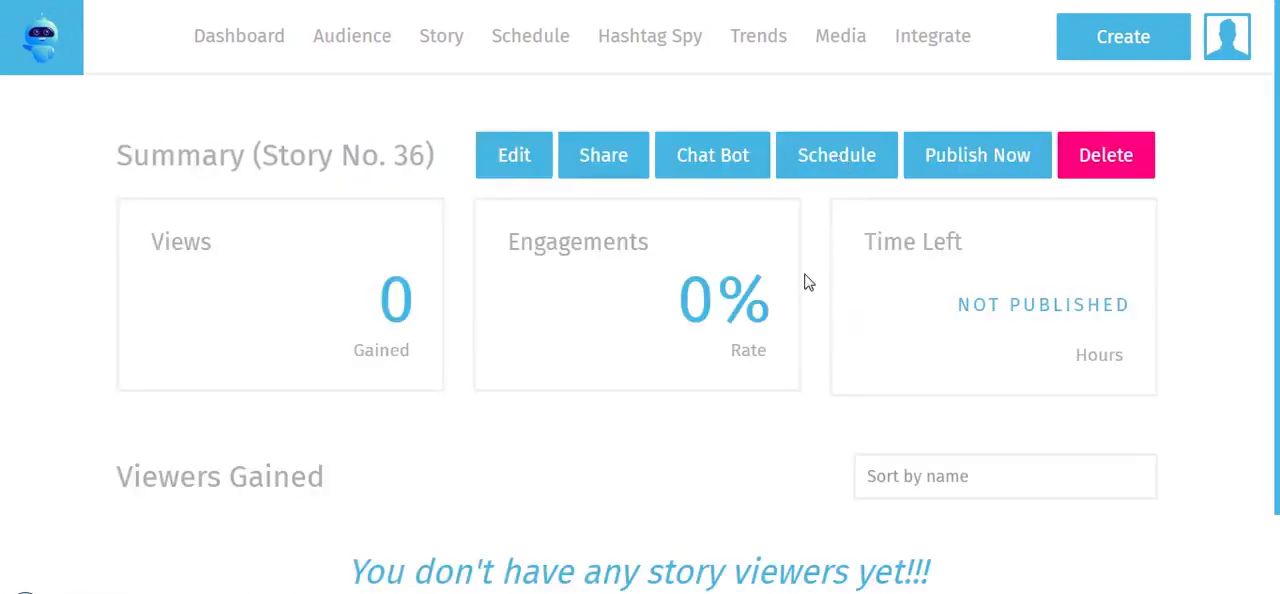
left_click(994, 170)
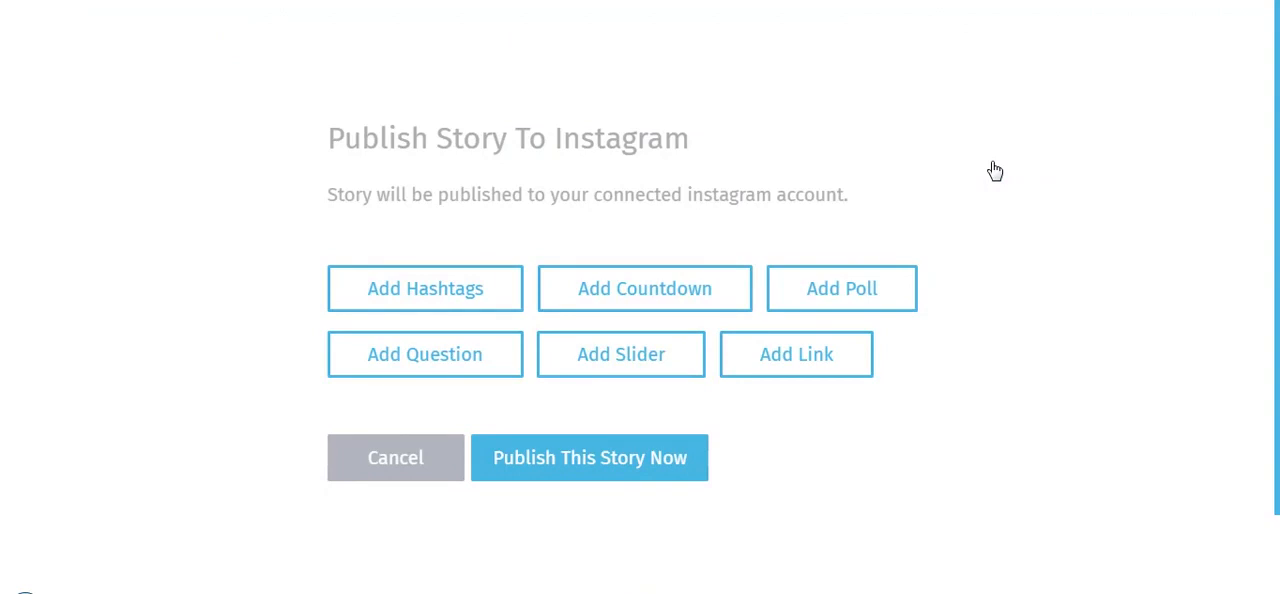
left_click(475, 308)
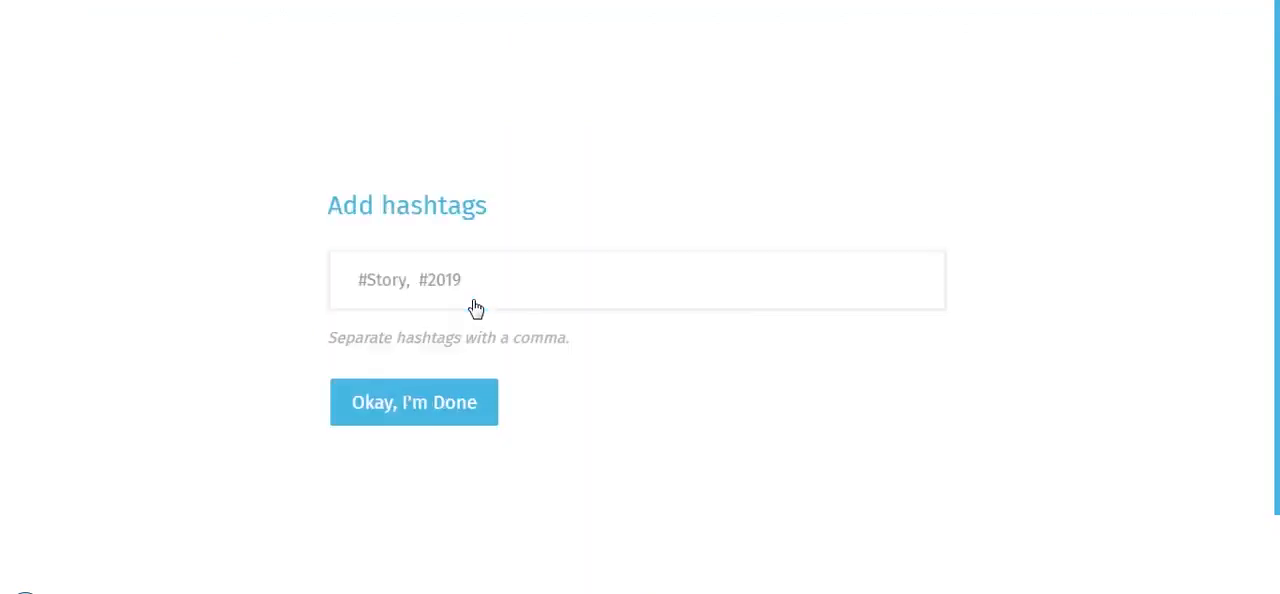
left_click(500, 287)
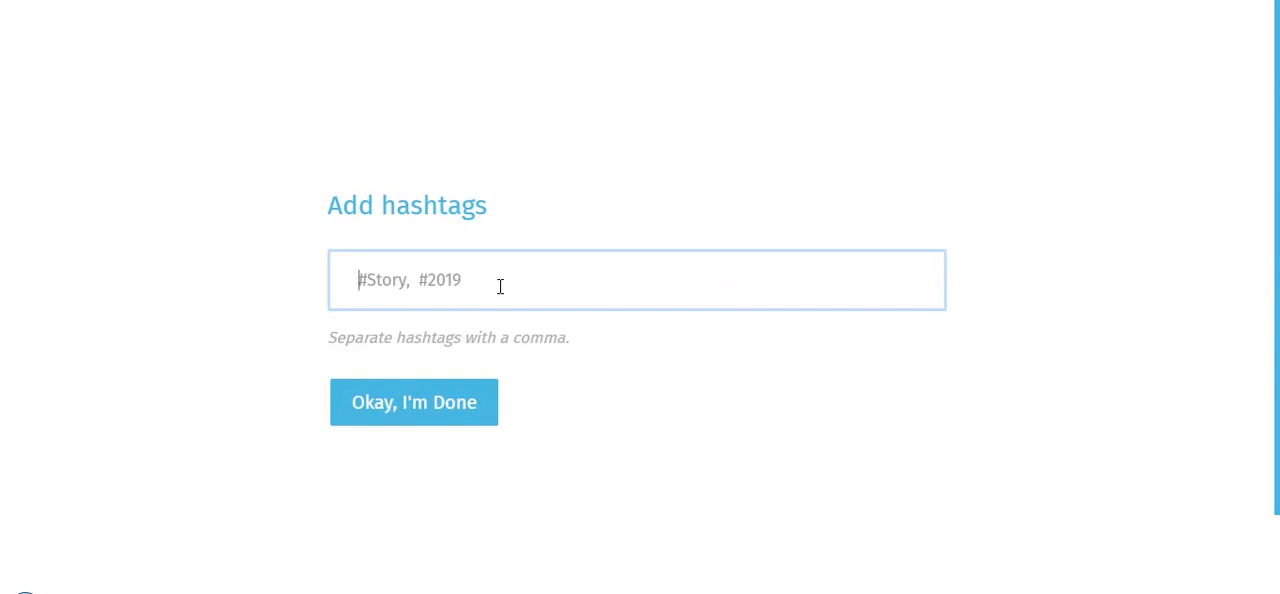
type("#")
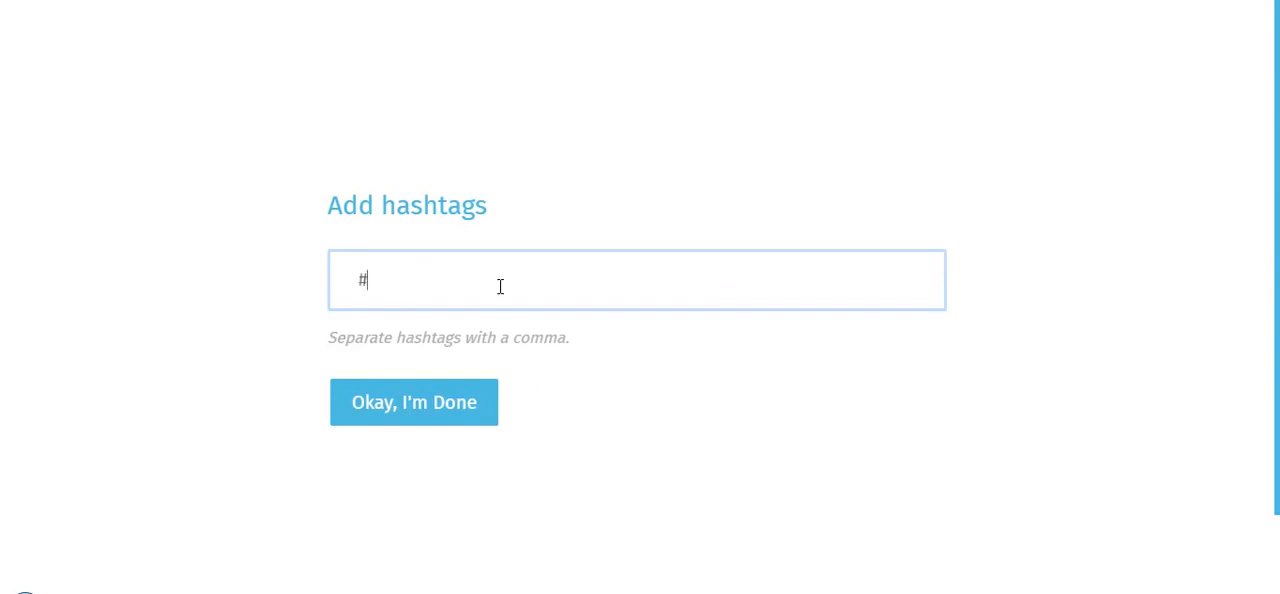
type("Mov")
key("BackSpace")
type("tivation,")
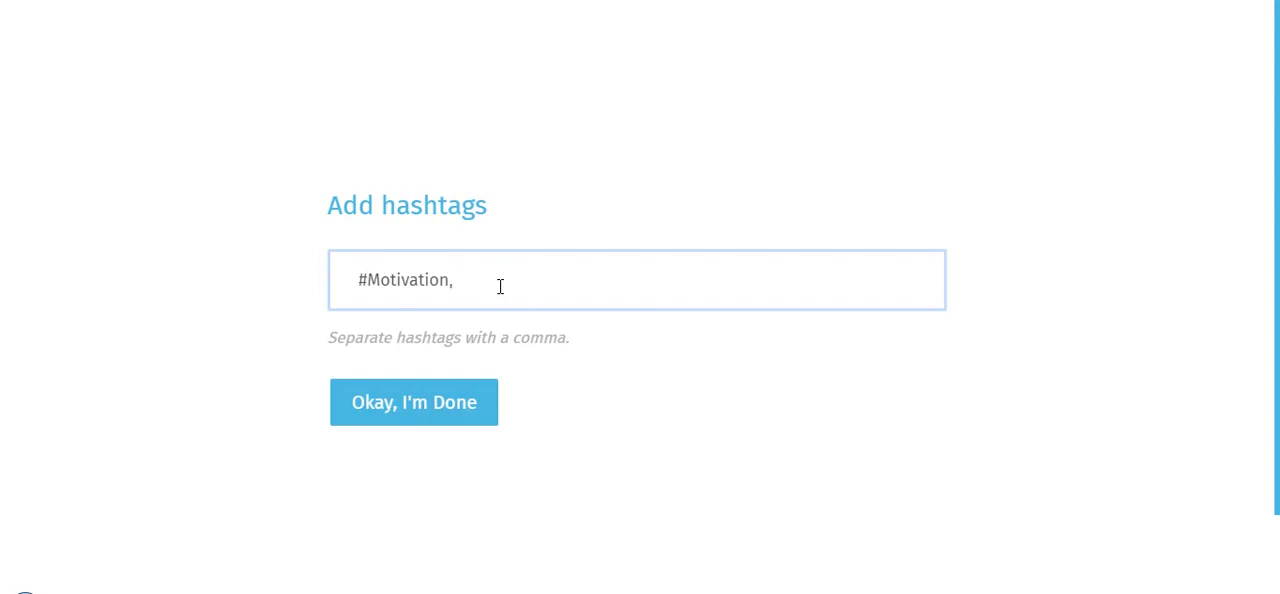
type(" #Sales")
left_click(448, 404)
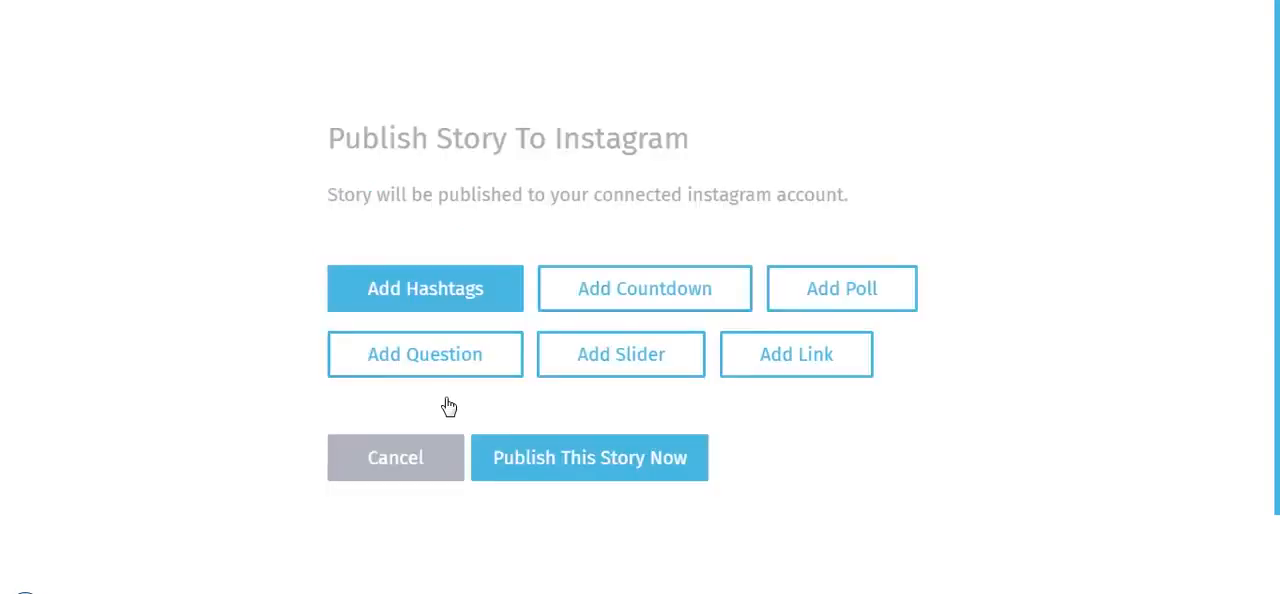
Add a 37-minute countdown titled "Only Now!" and publish the story to the connected Instagram account
left_click(628, 290)
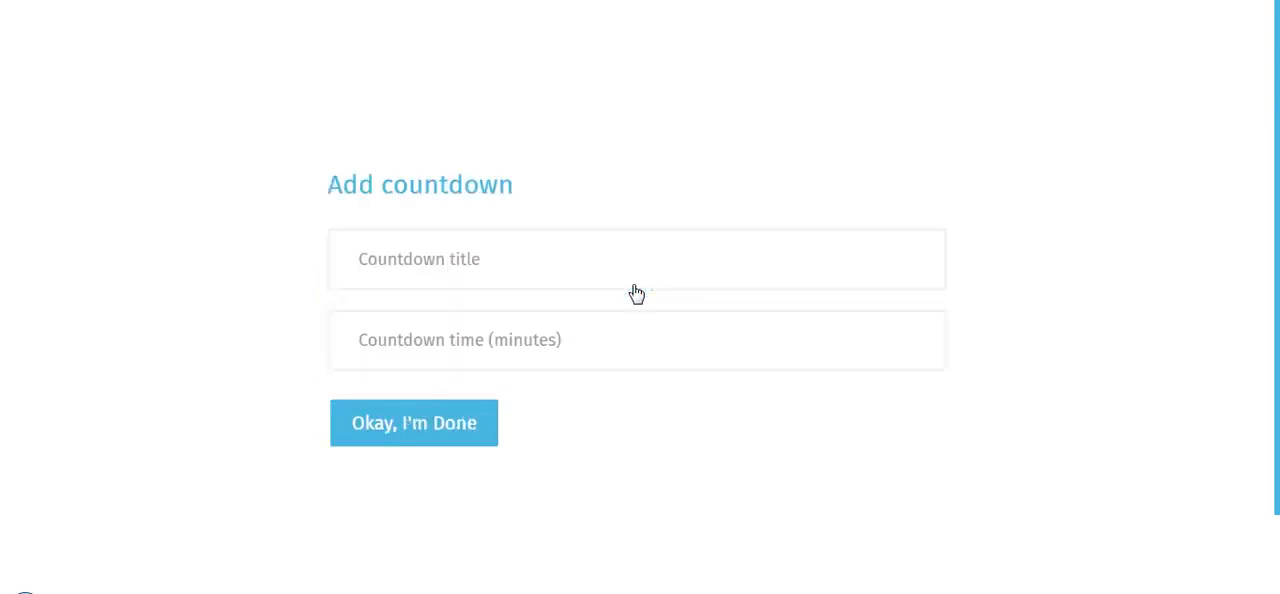
left_click(550, 256)
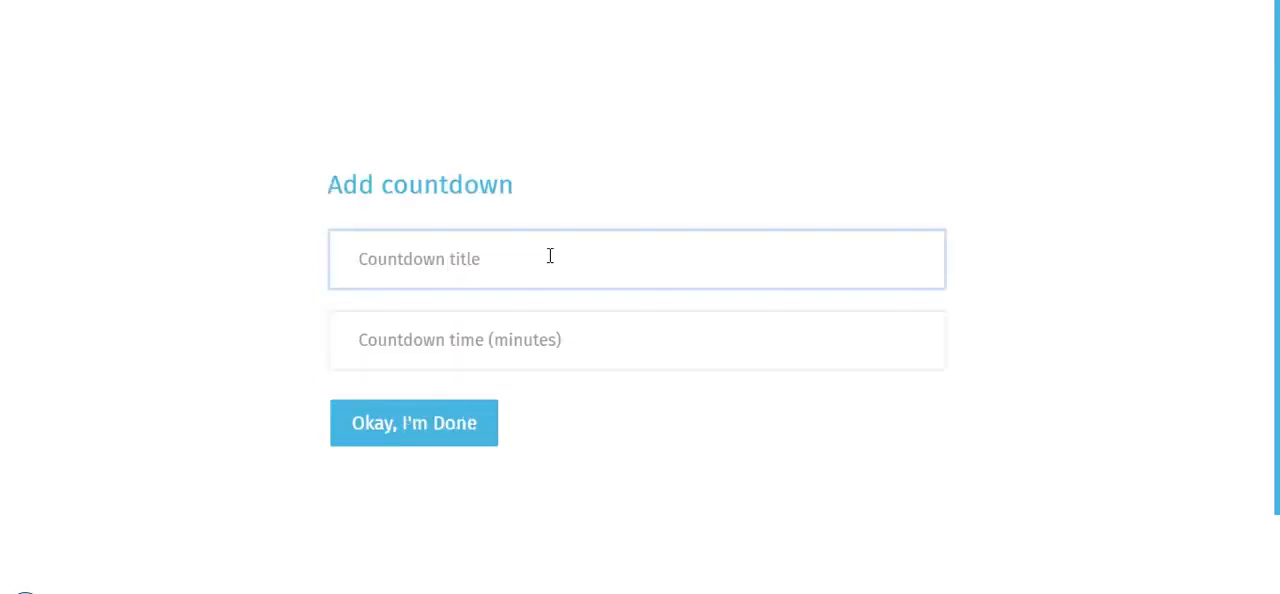
type("Only ")
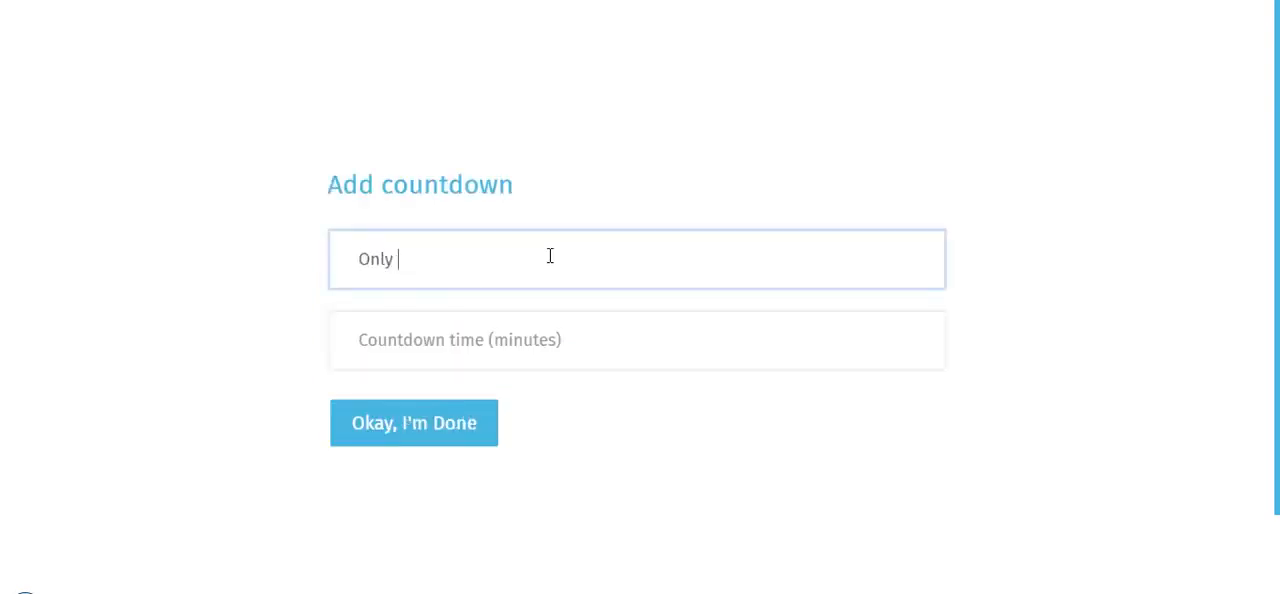
type("Now!")
left_click(541, 345)
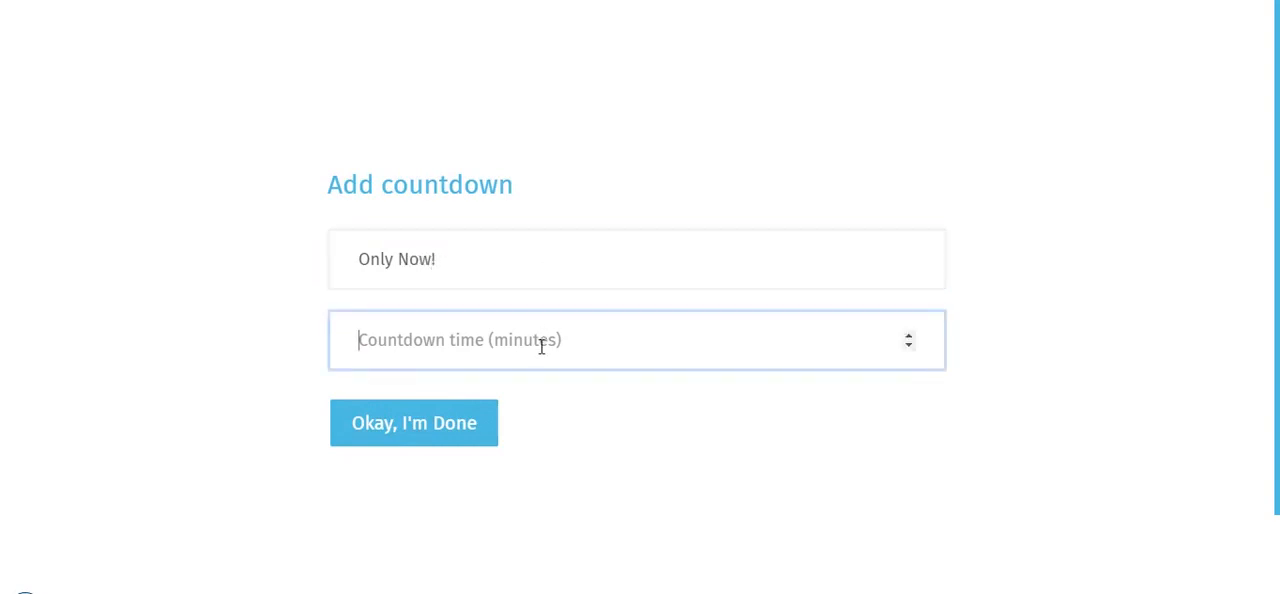
type("37")
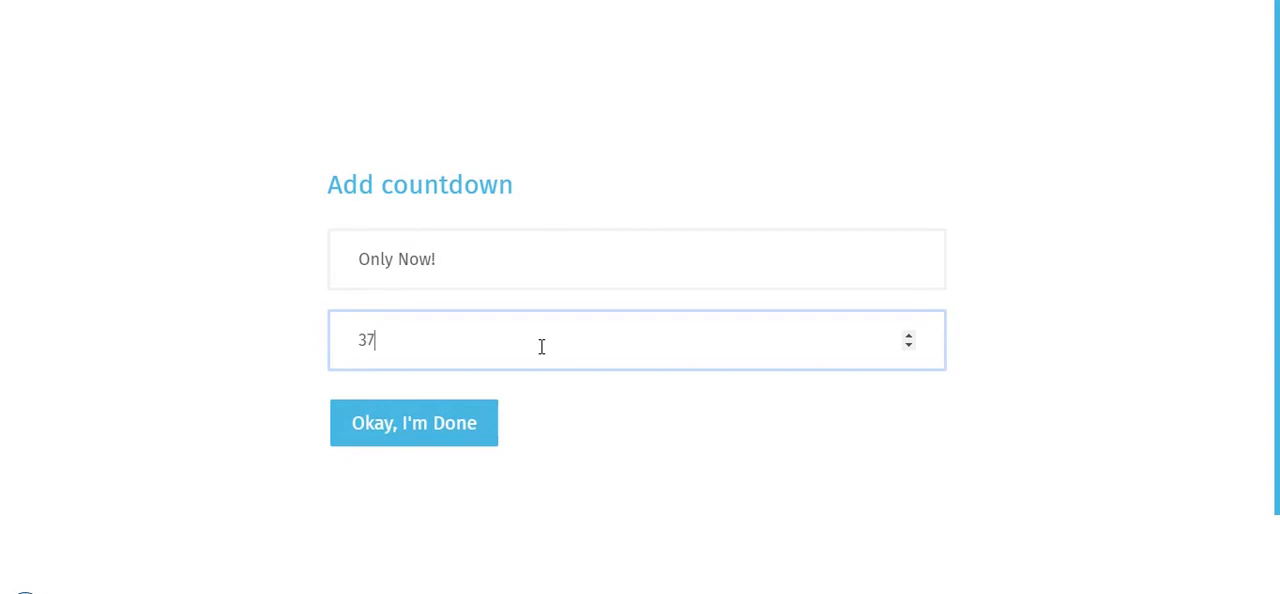
left_click(480, 428)
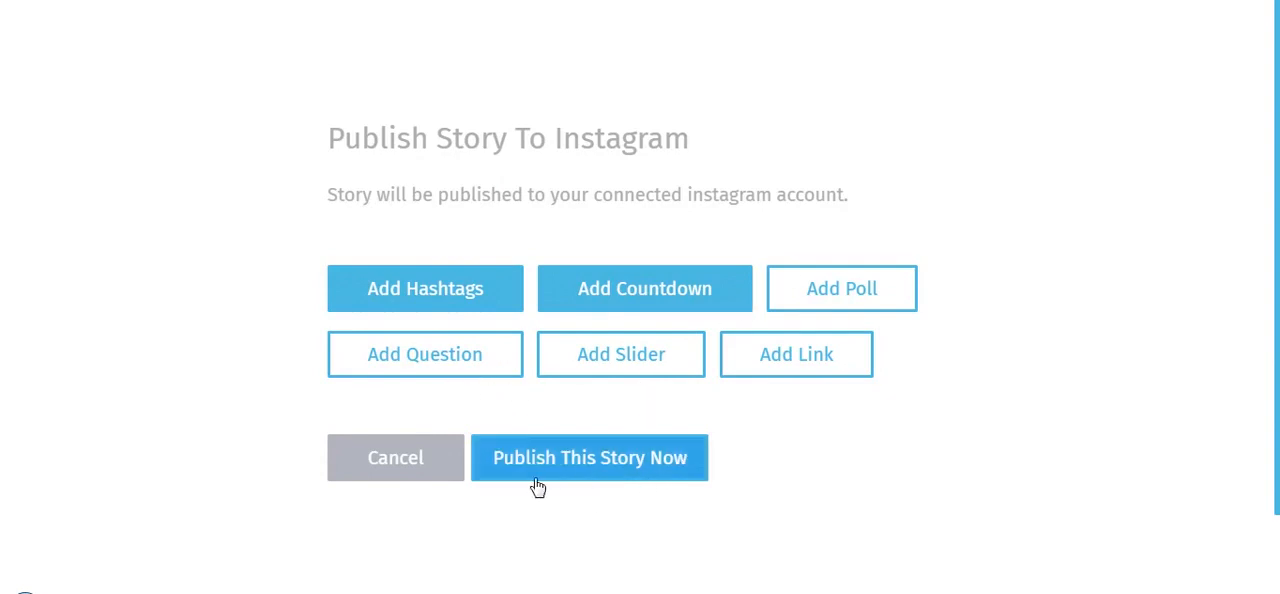
left_click(600, 475)
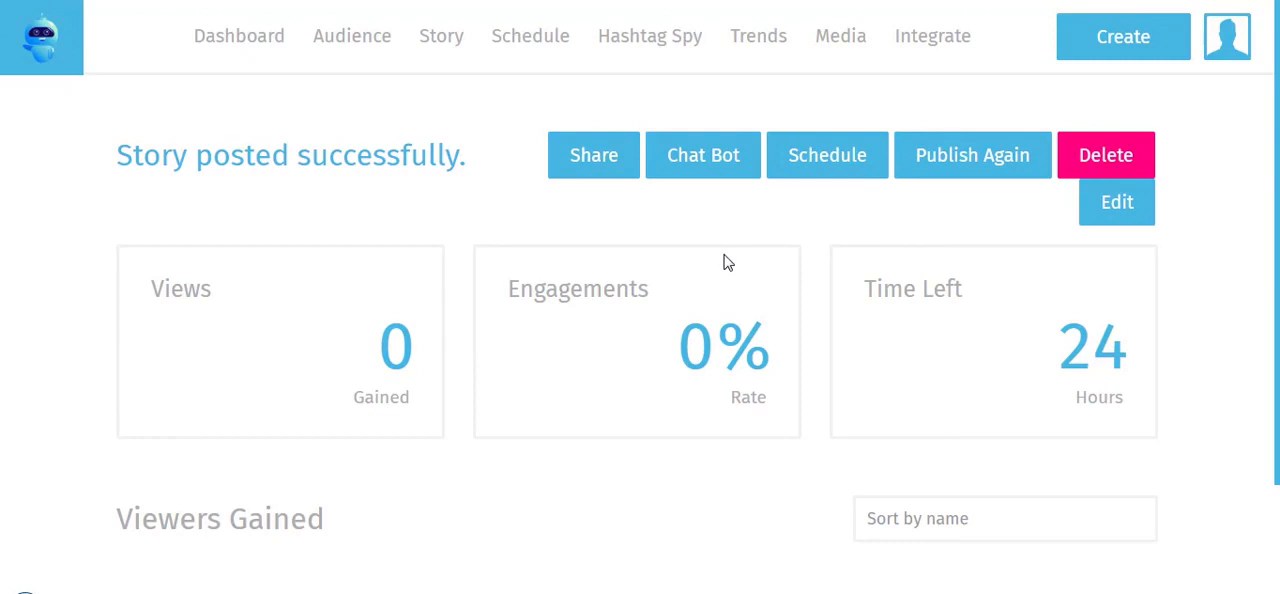
Switch to Instagram and view the connected account's own story
key("ctrl+Tab")
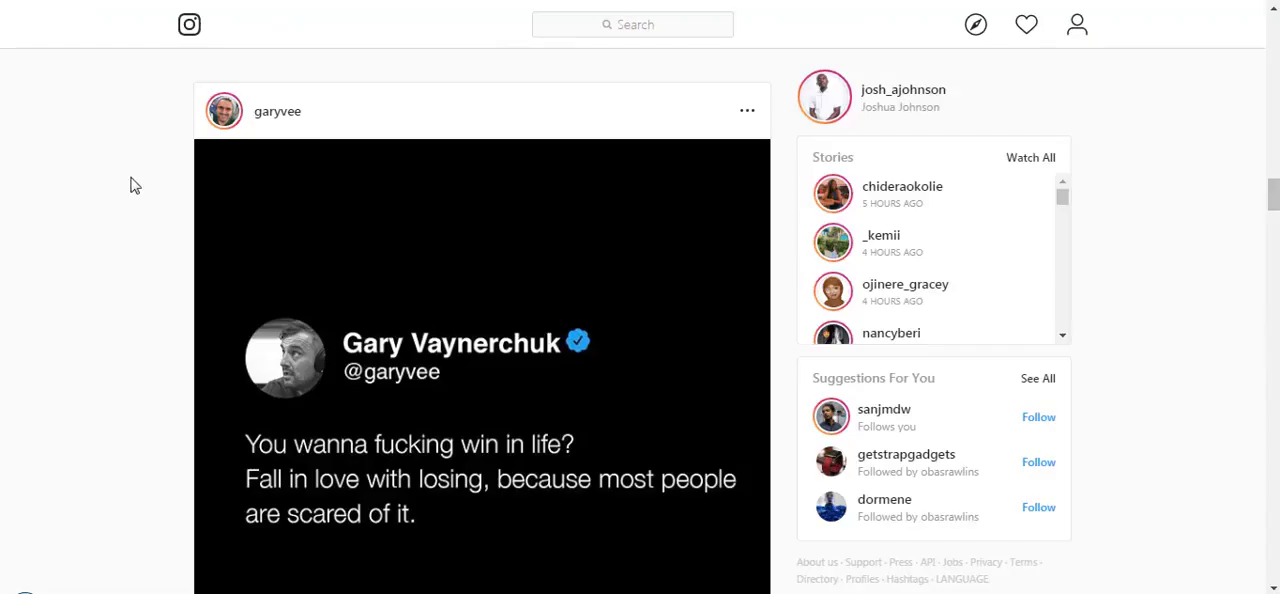
left_click(826, 108)
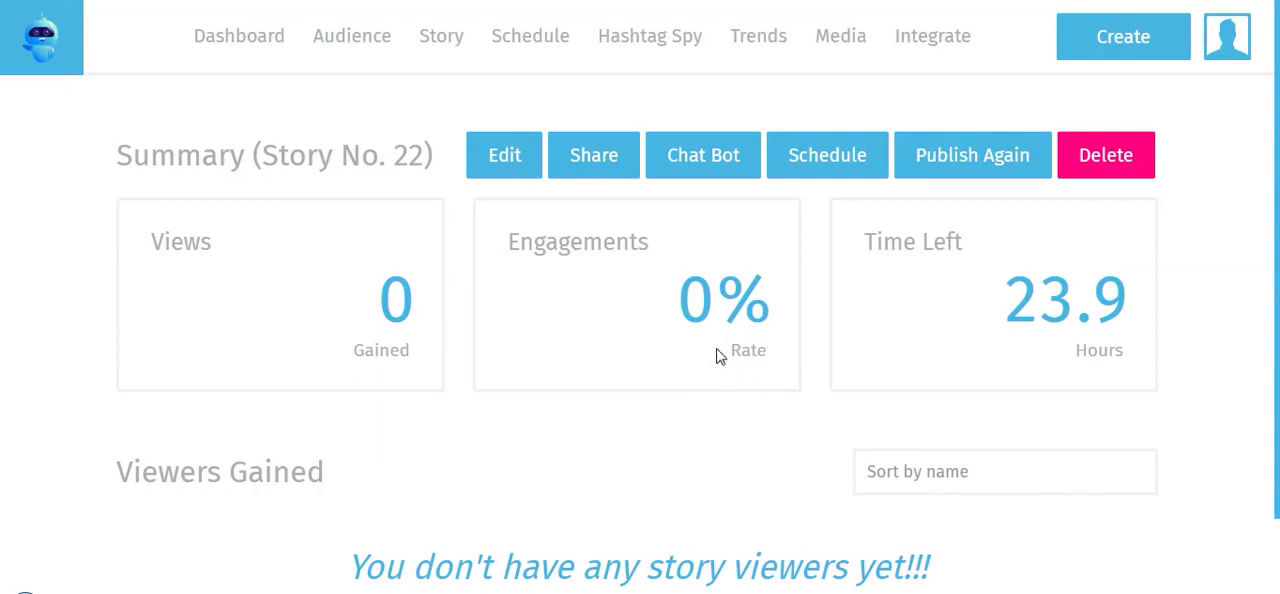
Open Hashtag Spy in StorieBot and search the media feed of the Instagram username wolf_of_business
left_click(645, 58)
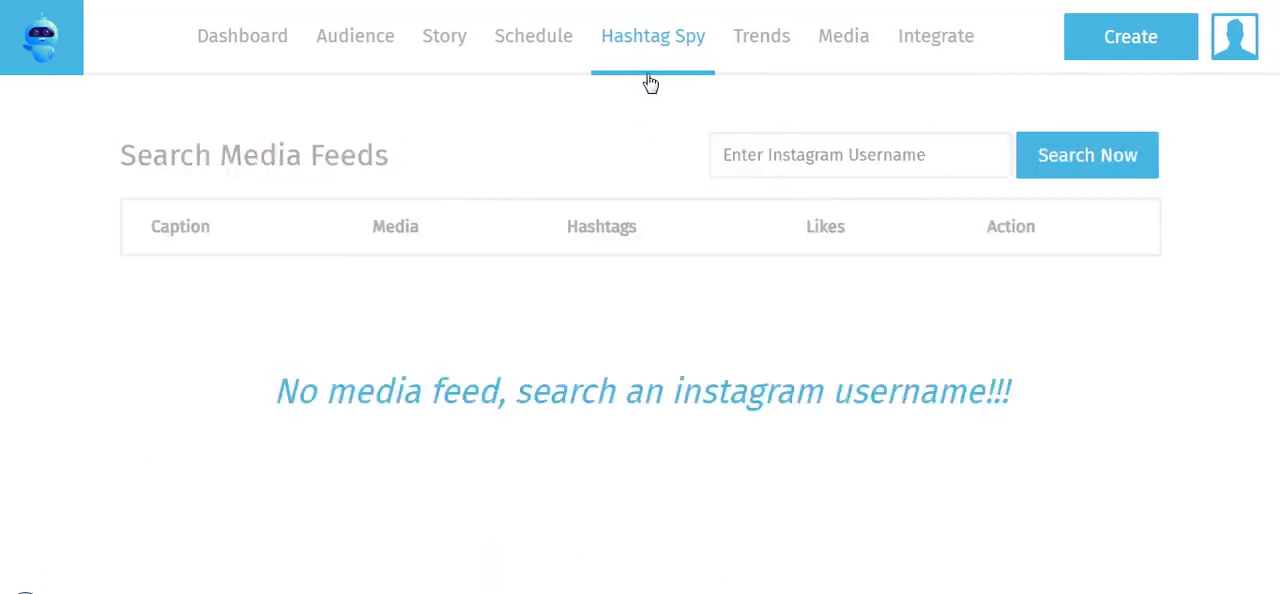
left_click(760, 162)
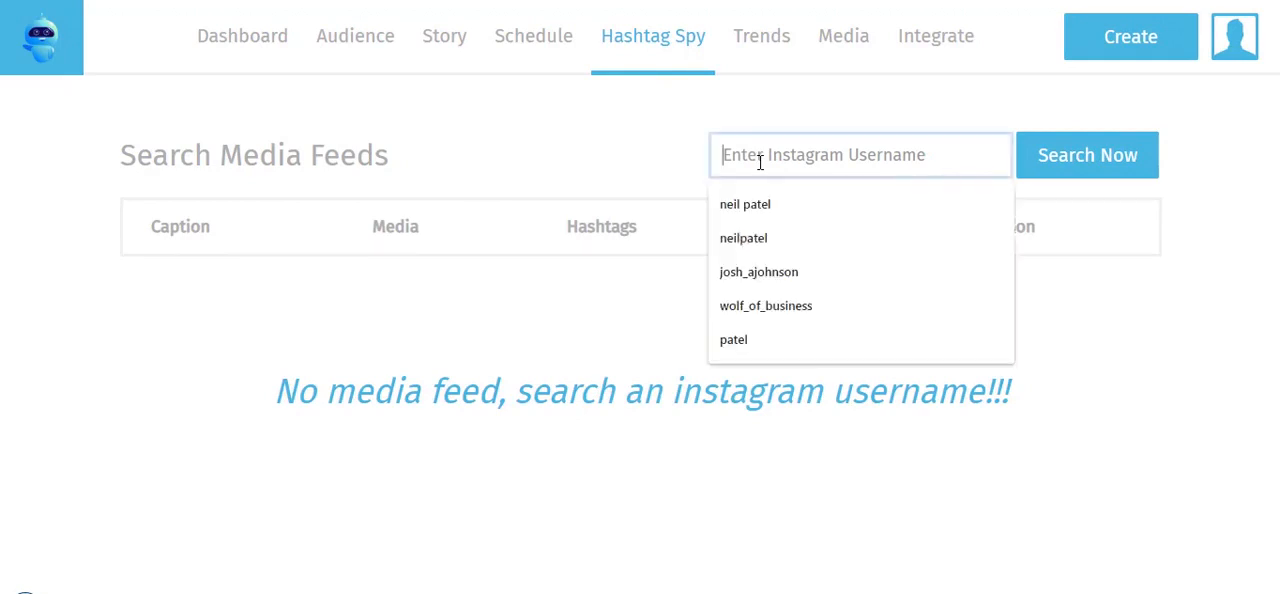
left_click(780, 306)
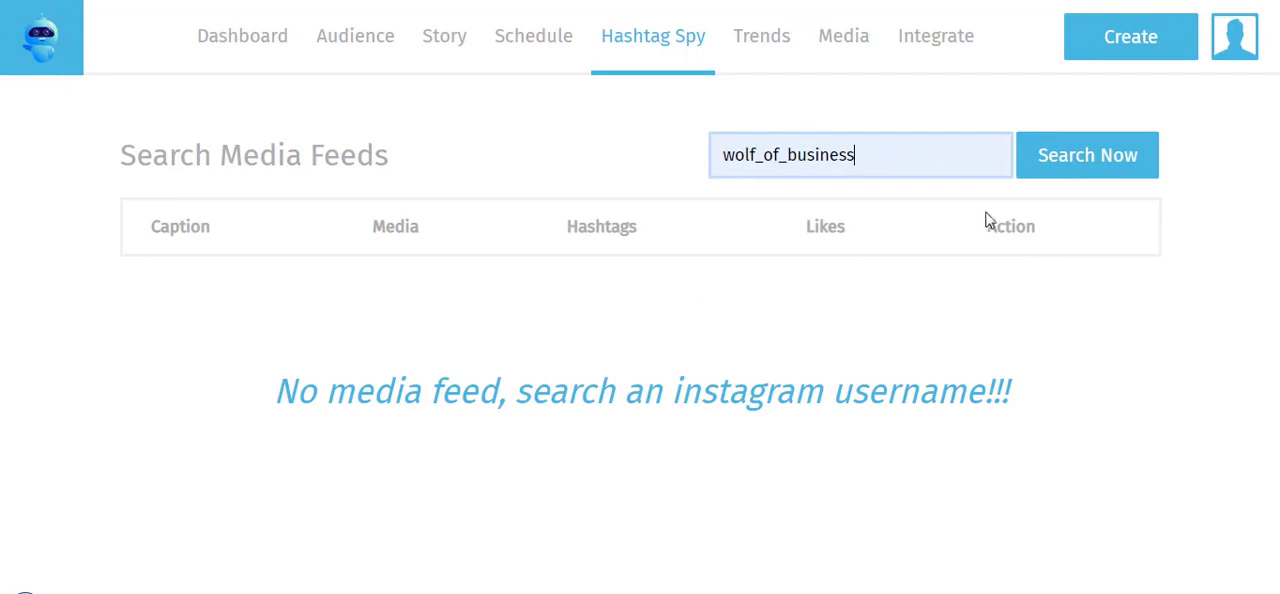
left_click(1100, 165)
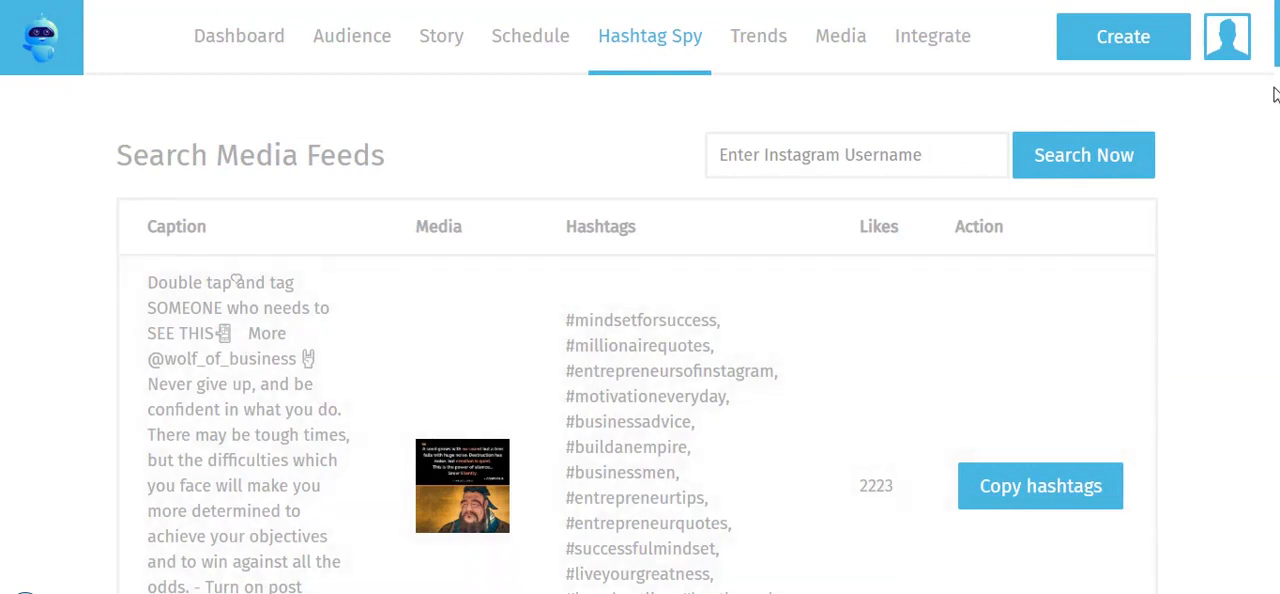
Copy the hashtags of the first post in the feed and look through the hashtags of the following posts
left_click_drag(1276, 65, 1276, 87)
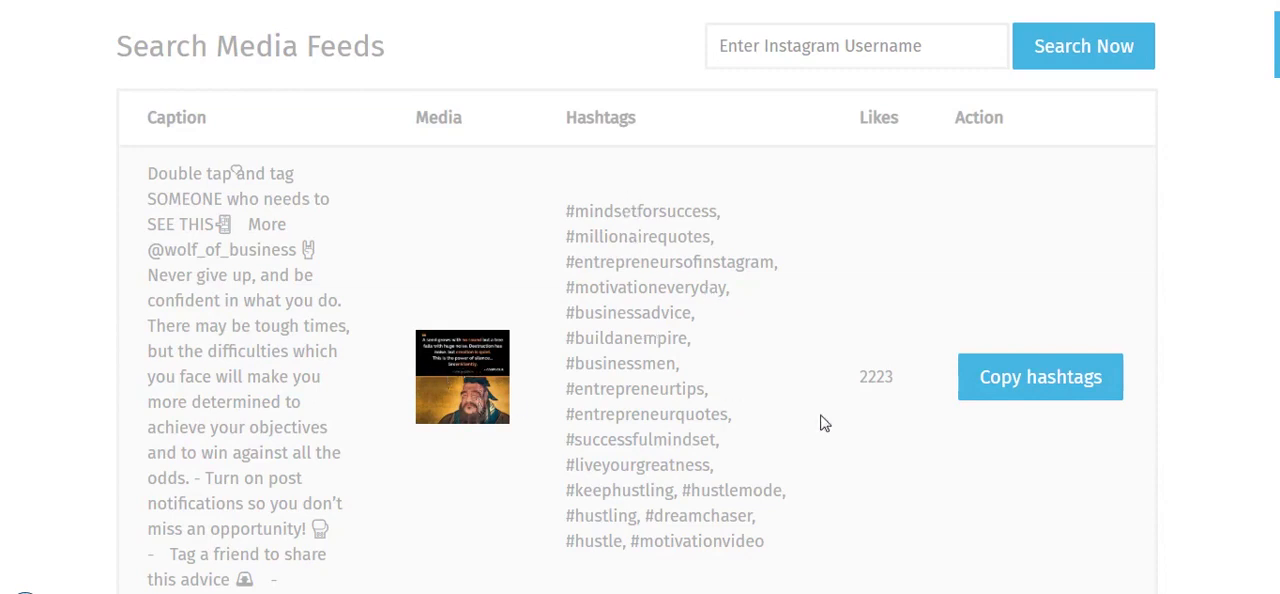
left_click(1028, 393)
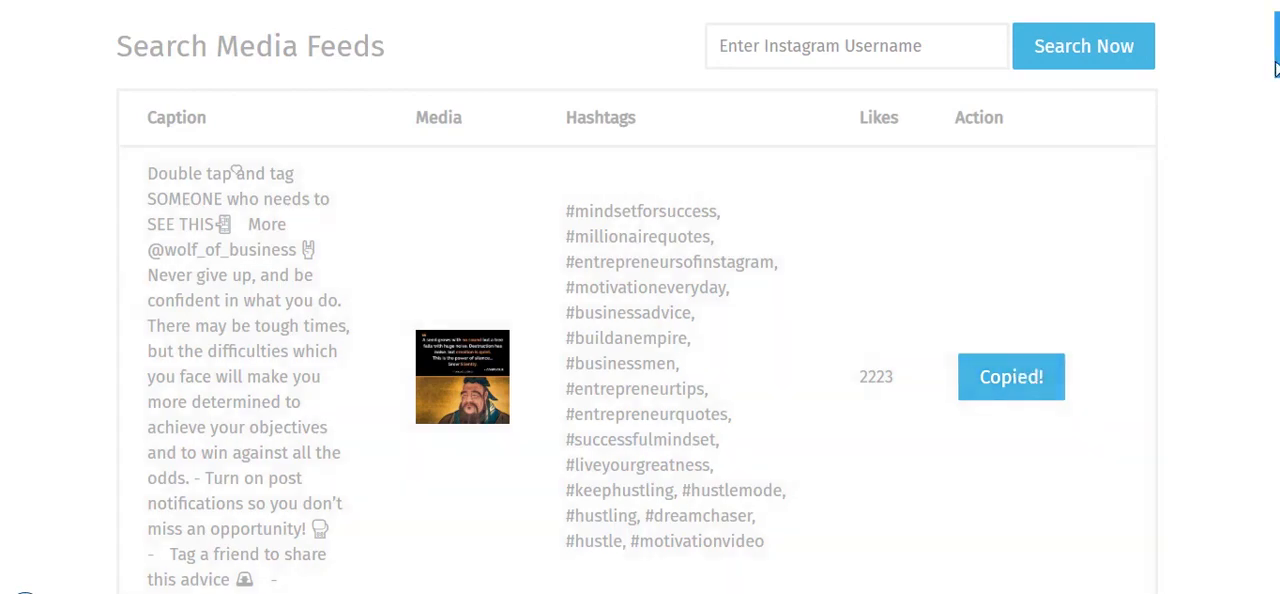
left_click_drag(1276, 40, 1276, 103)
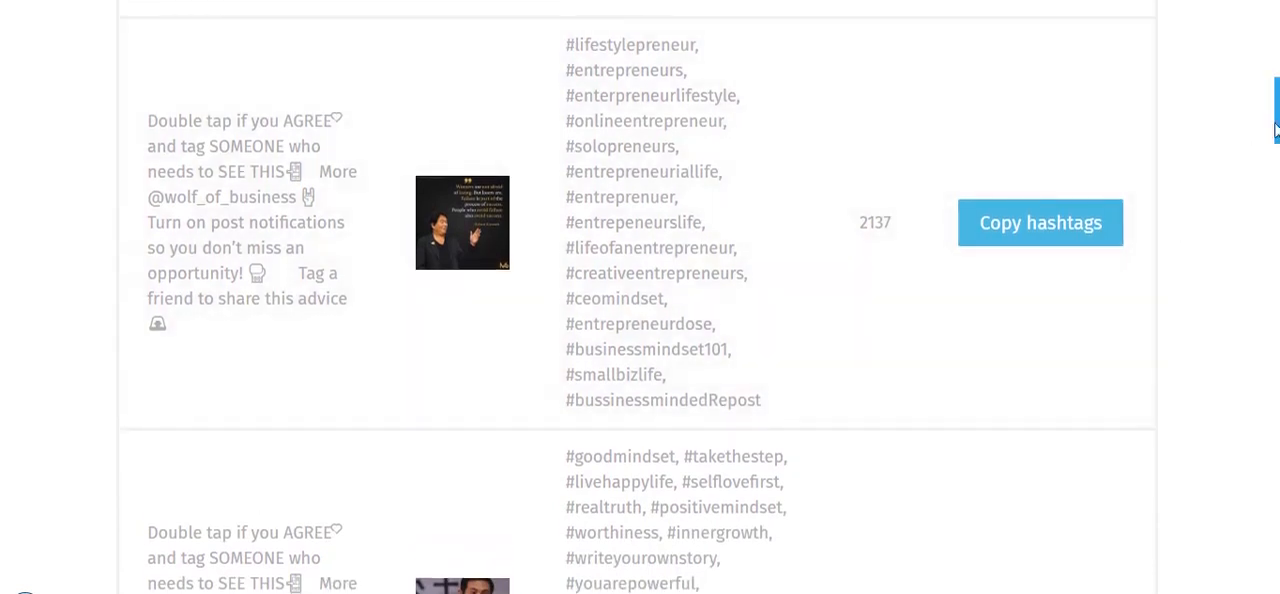
scroll(640, 300, "down", 5)
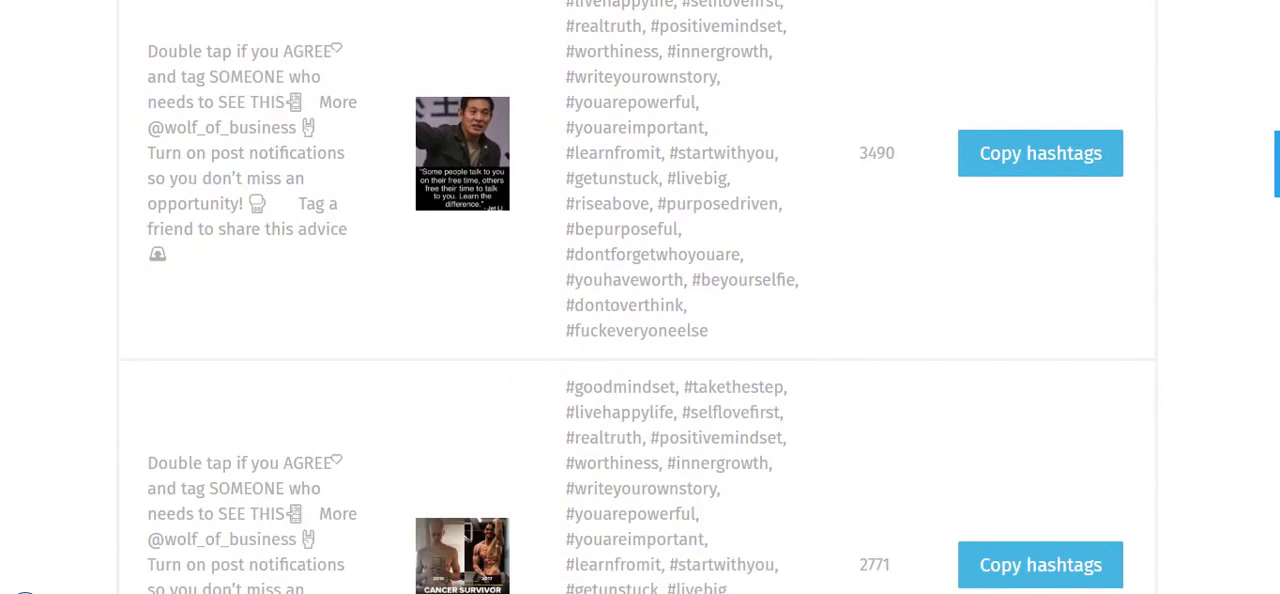
left_click_drag(1276, 160, 1276, 50)
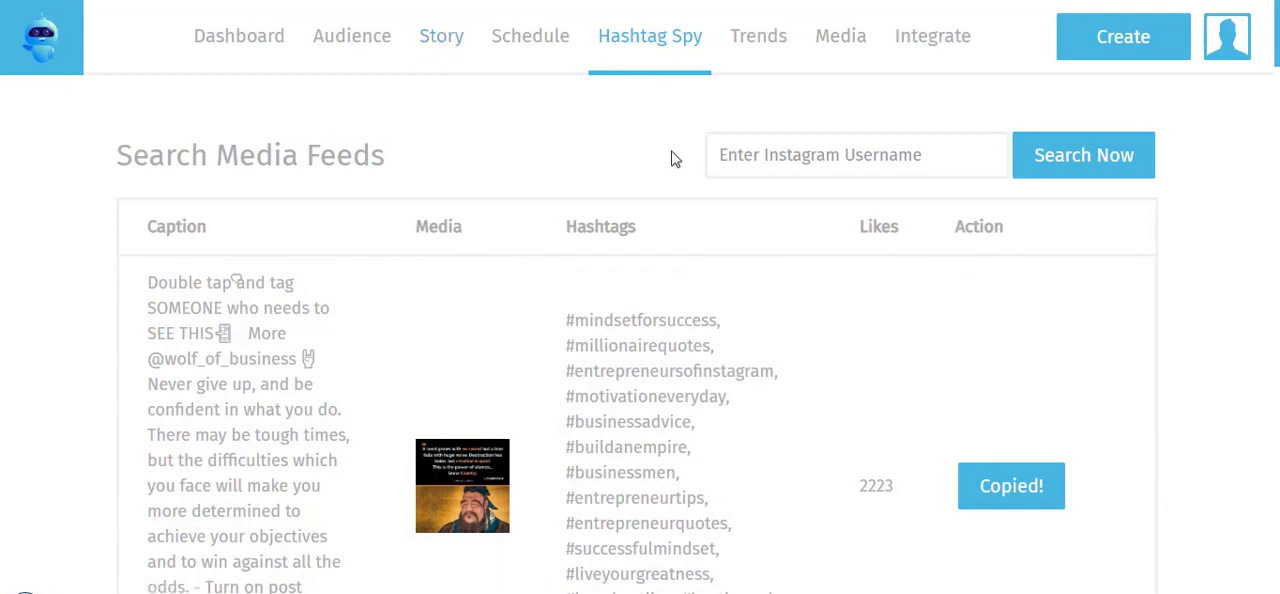
View the available email marketing integrations, check which credentials GetResponse asks for, and dismiss its form without connecting
left_click(930, 46)
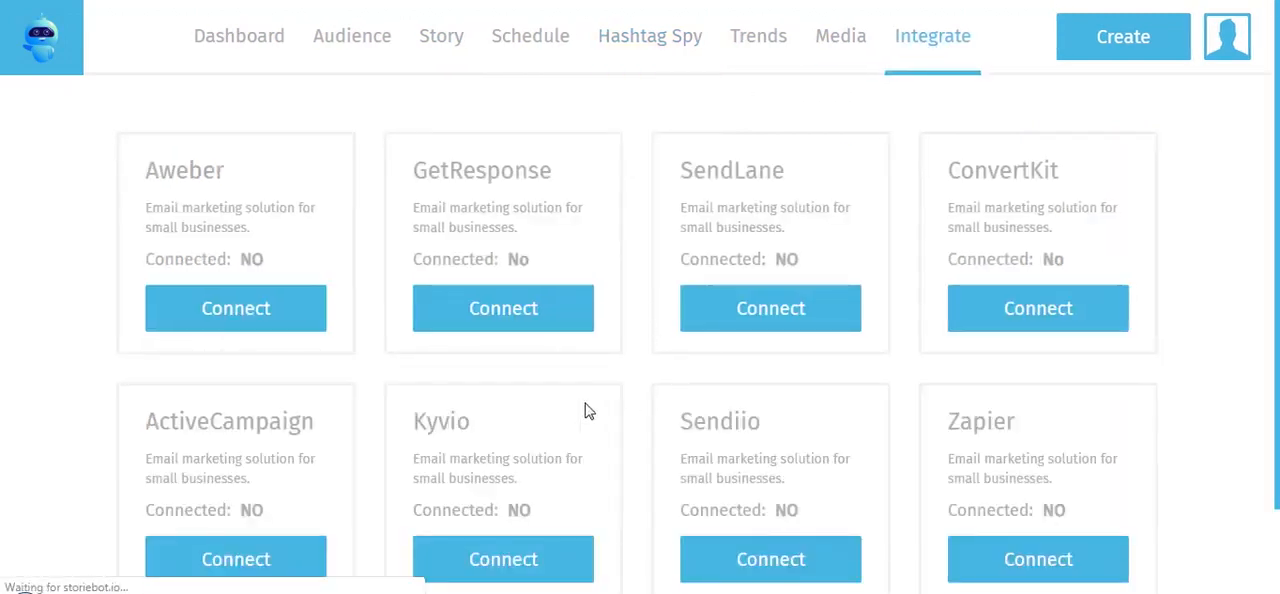
left_click(534, 325)
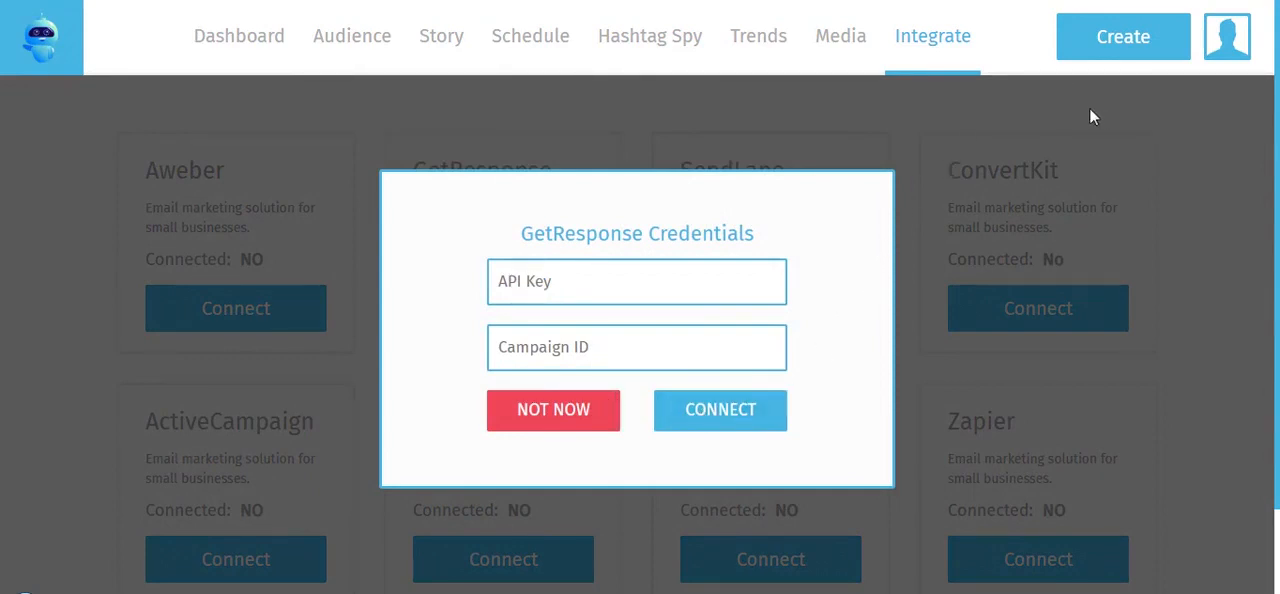
left_click(558, 425)
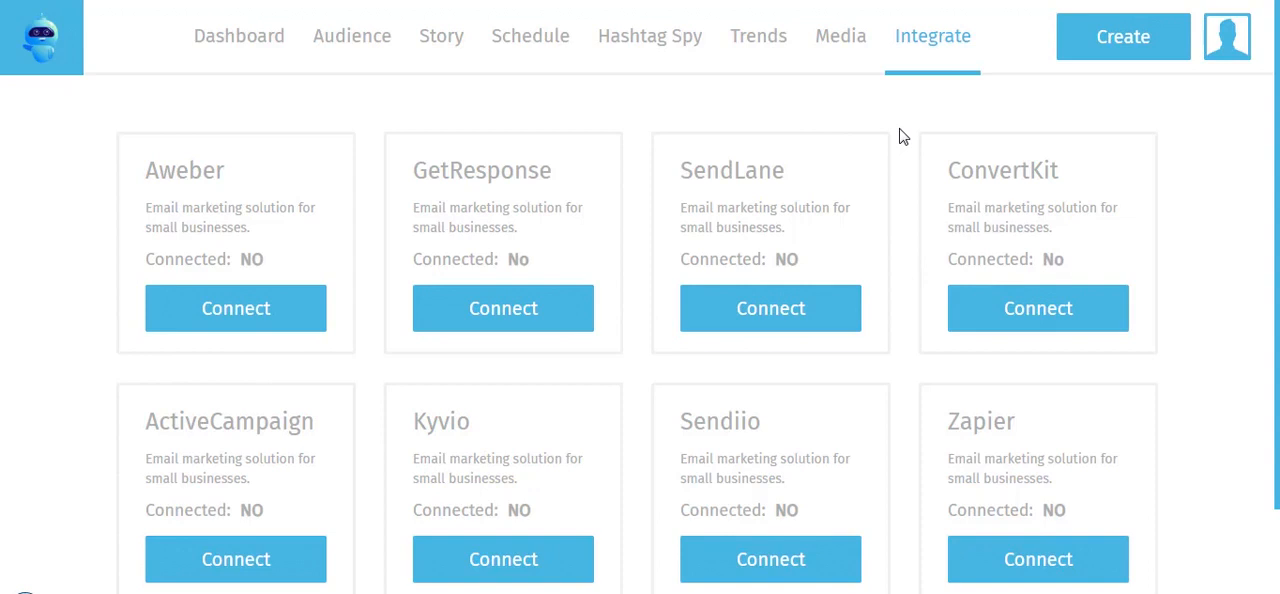
Return to the dashboard overview and open the account menu
left_click(250, 50)
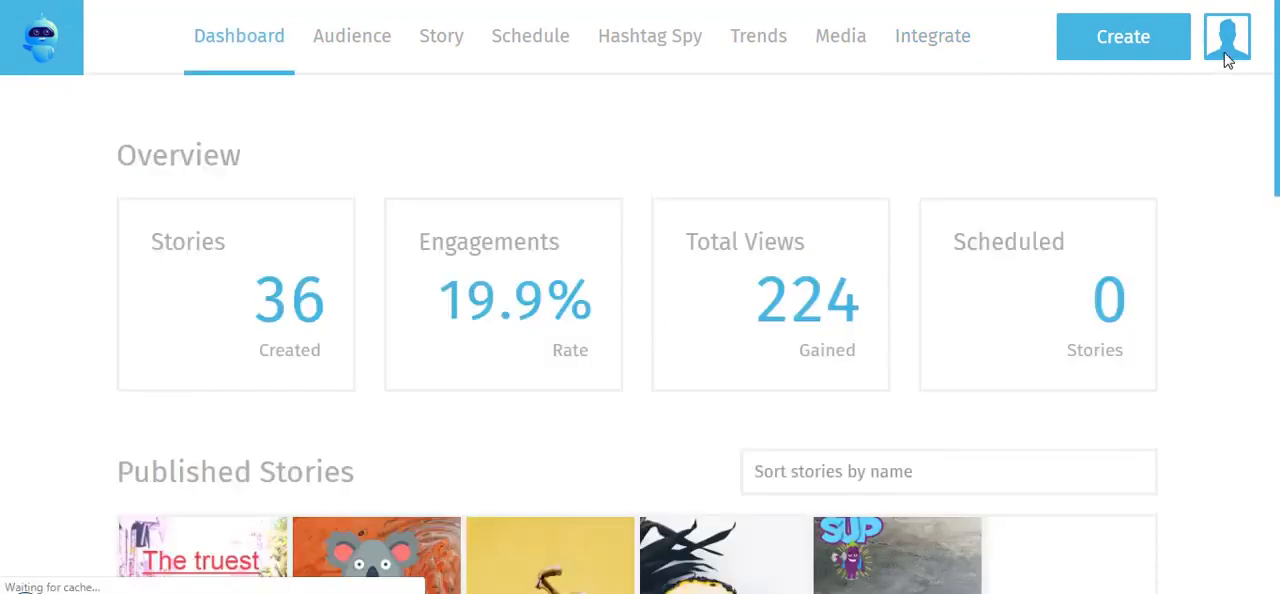
left_click(1230, 48)
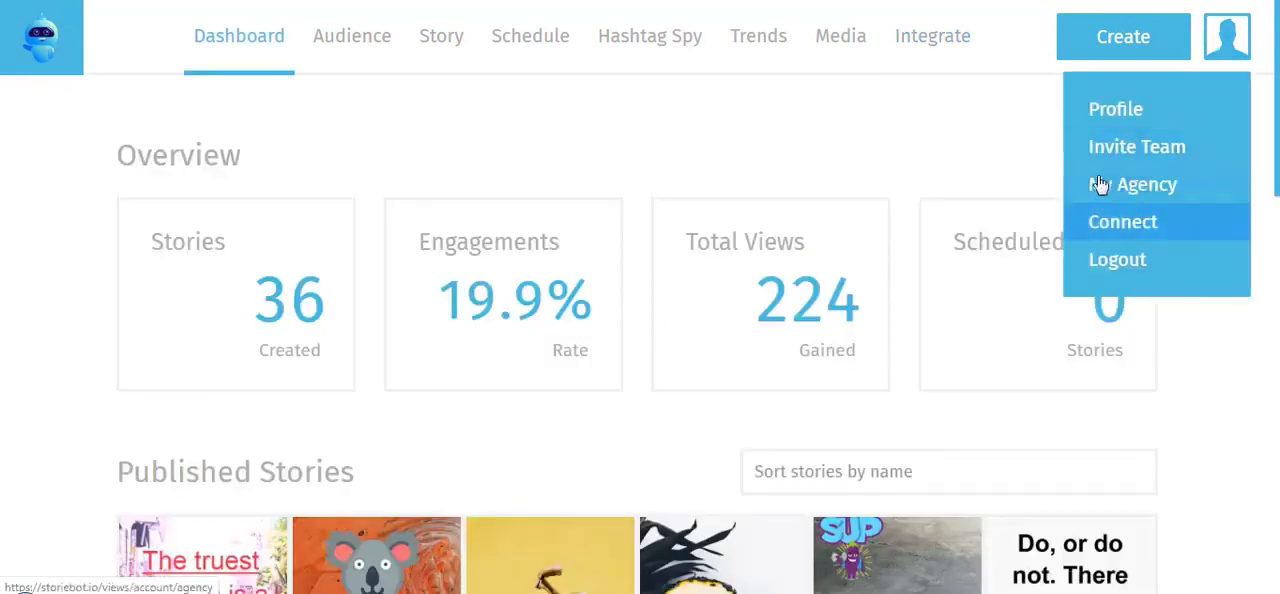